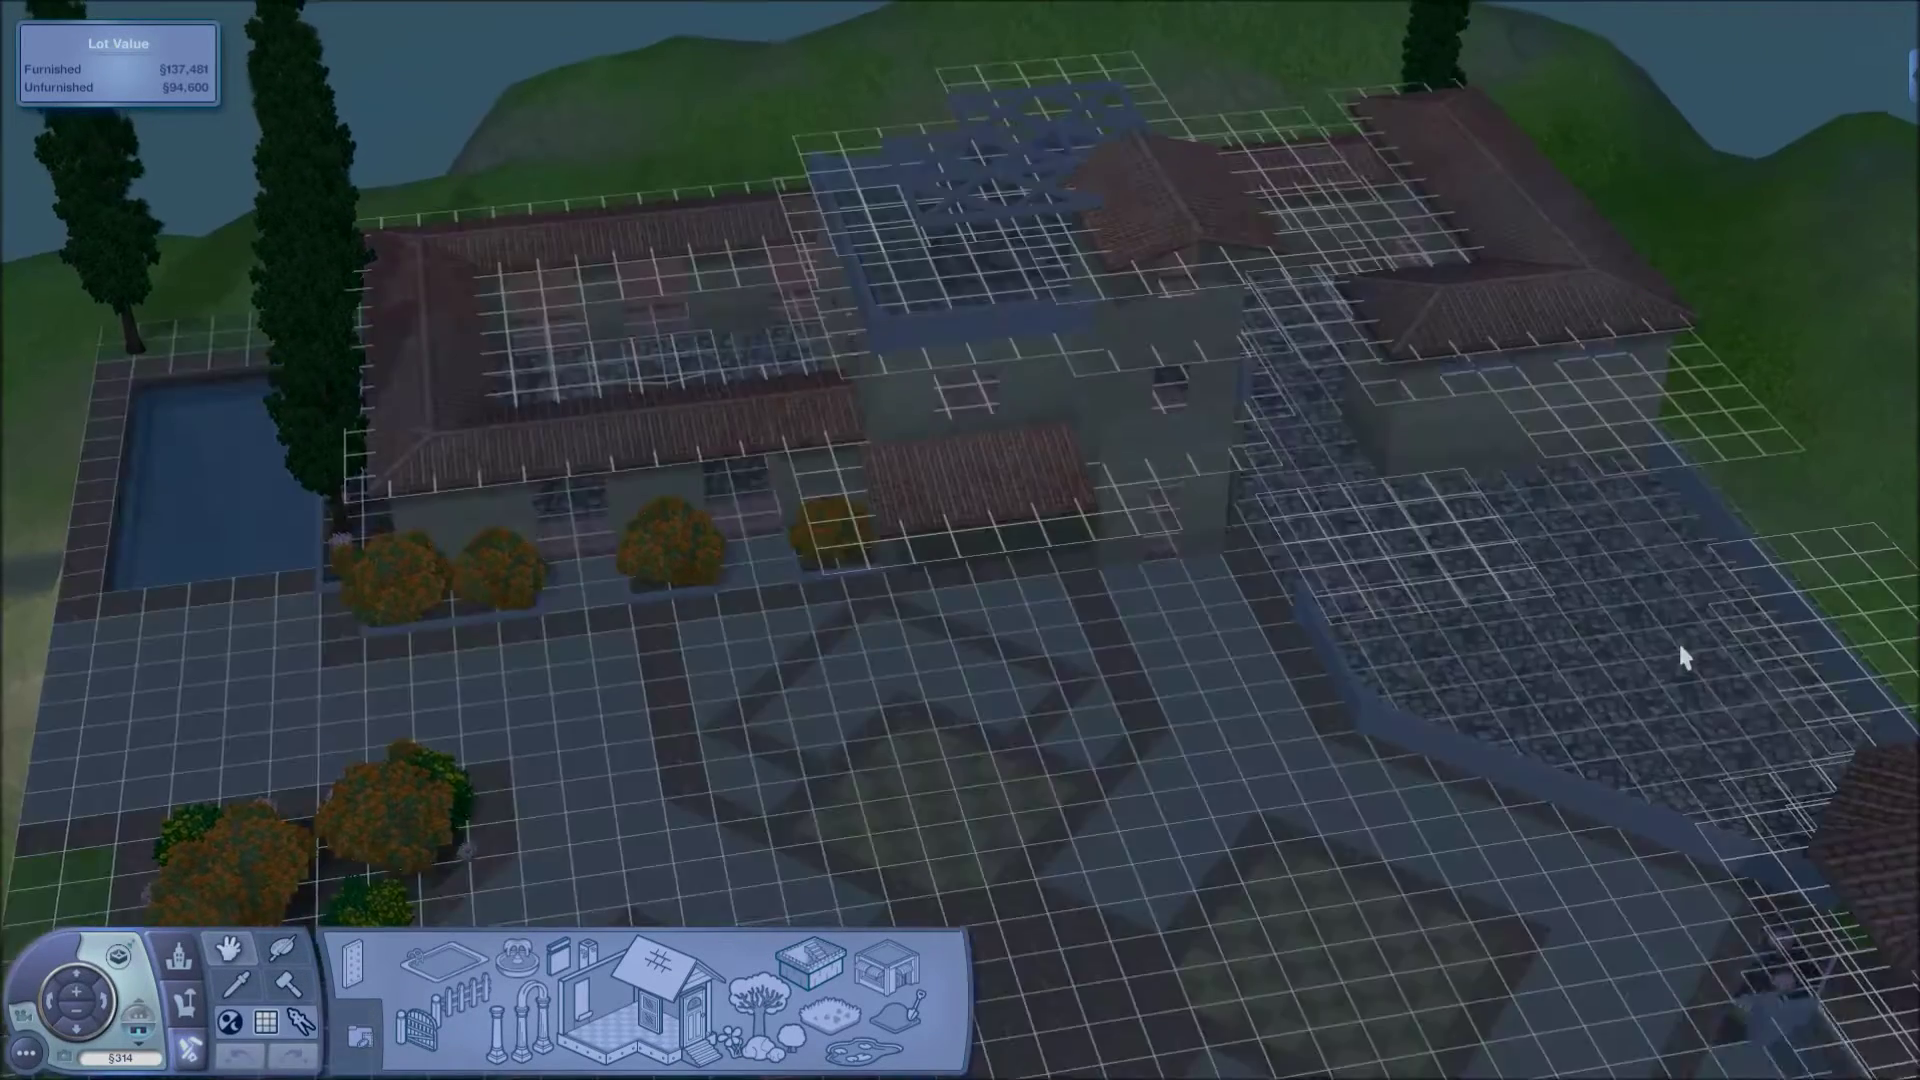
Step: Step down through the floors to the ground level, hiding the roof and upper storeys
click(136, 1044)
click(136, 1044)
click(136, 1044)
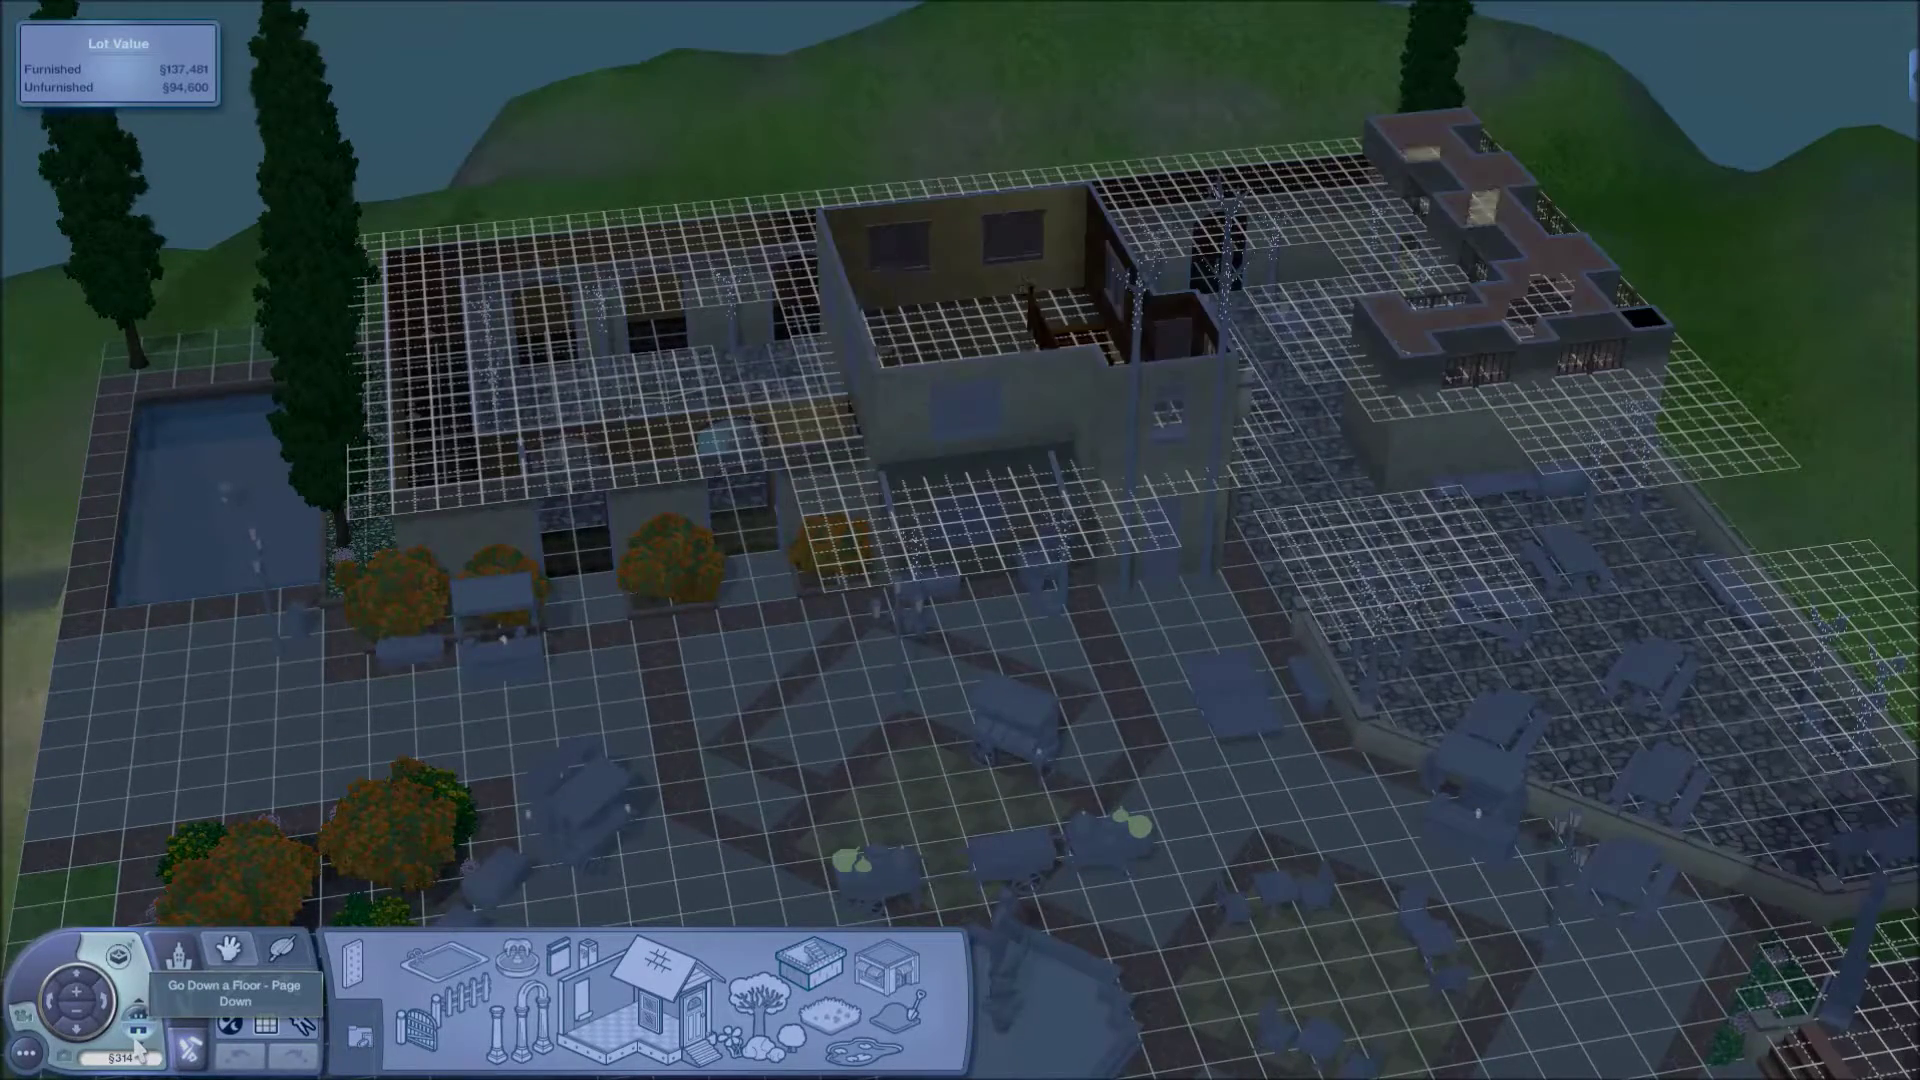
click(137, 1045)
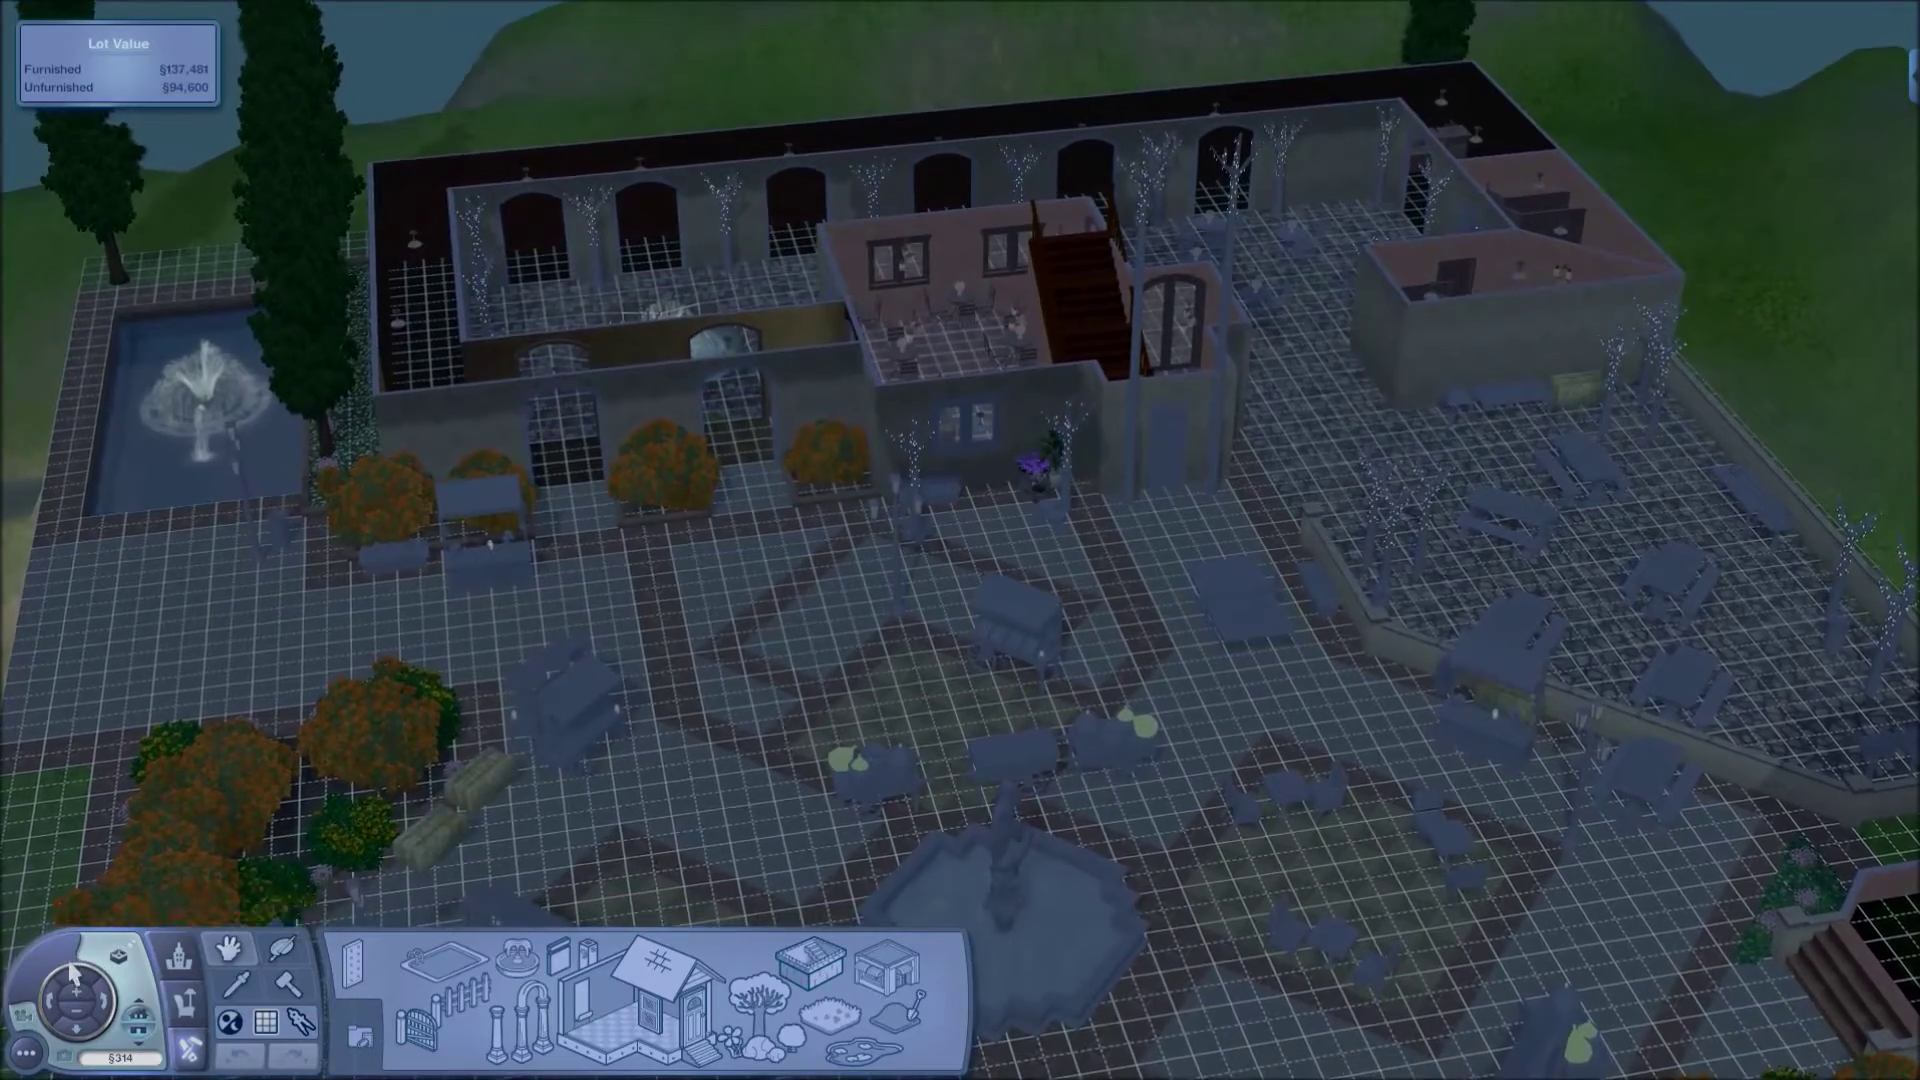
Step: Zoom and pan the camera close onto the kitchen floor tiles beside the green counter
scroll(1312, 487, up, 5)
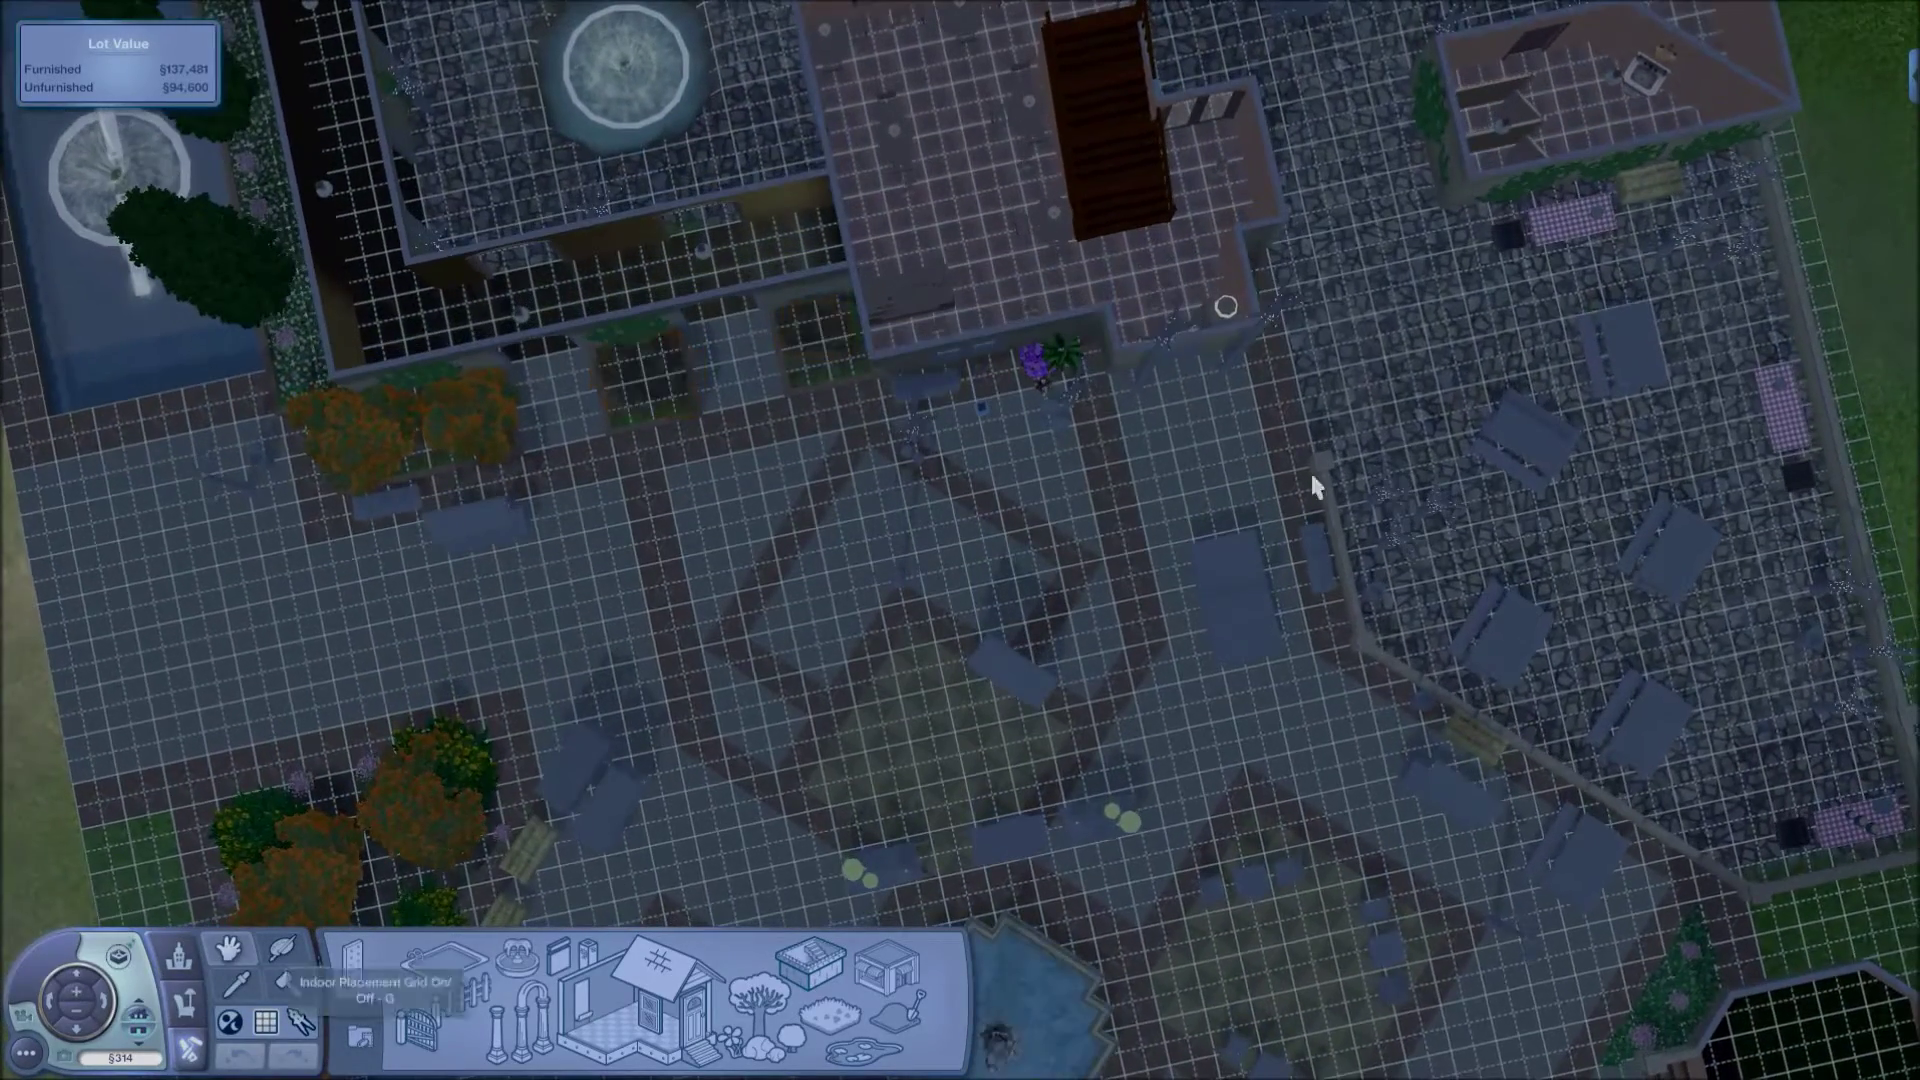
mouse_move(1593, 5)
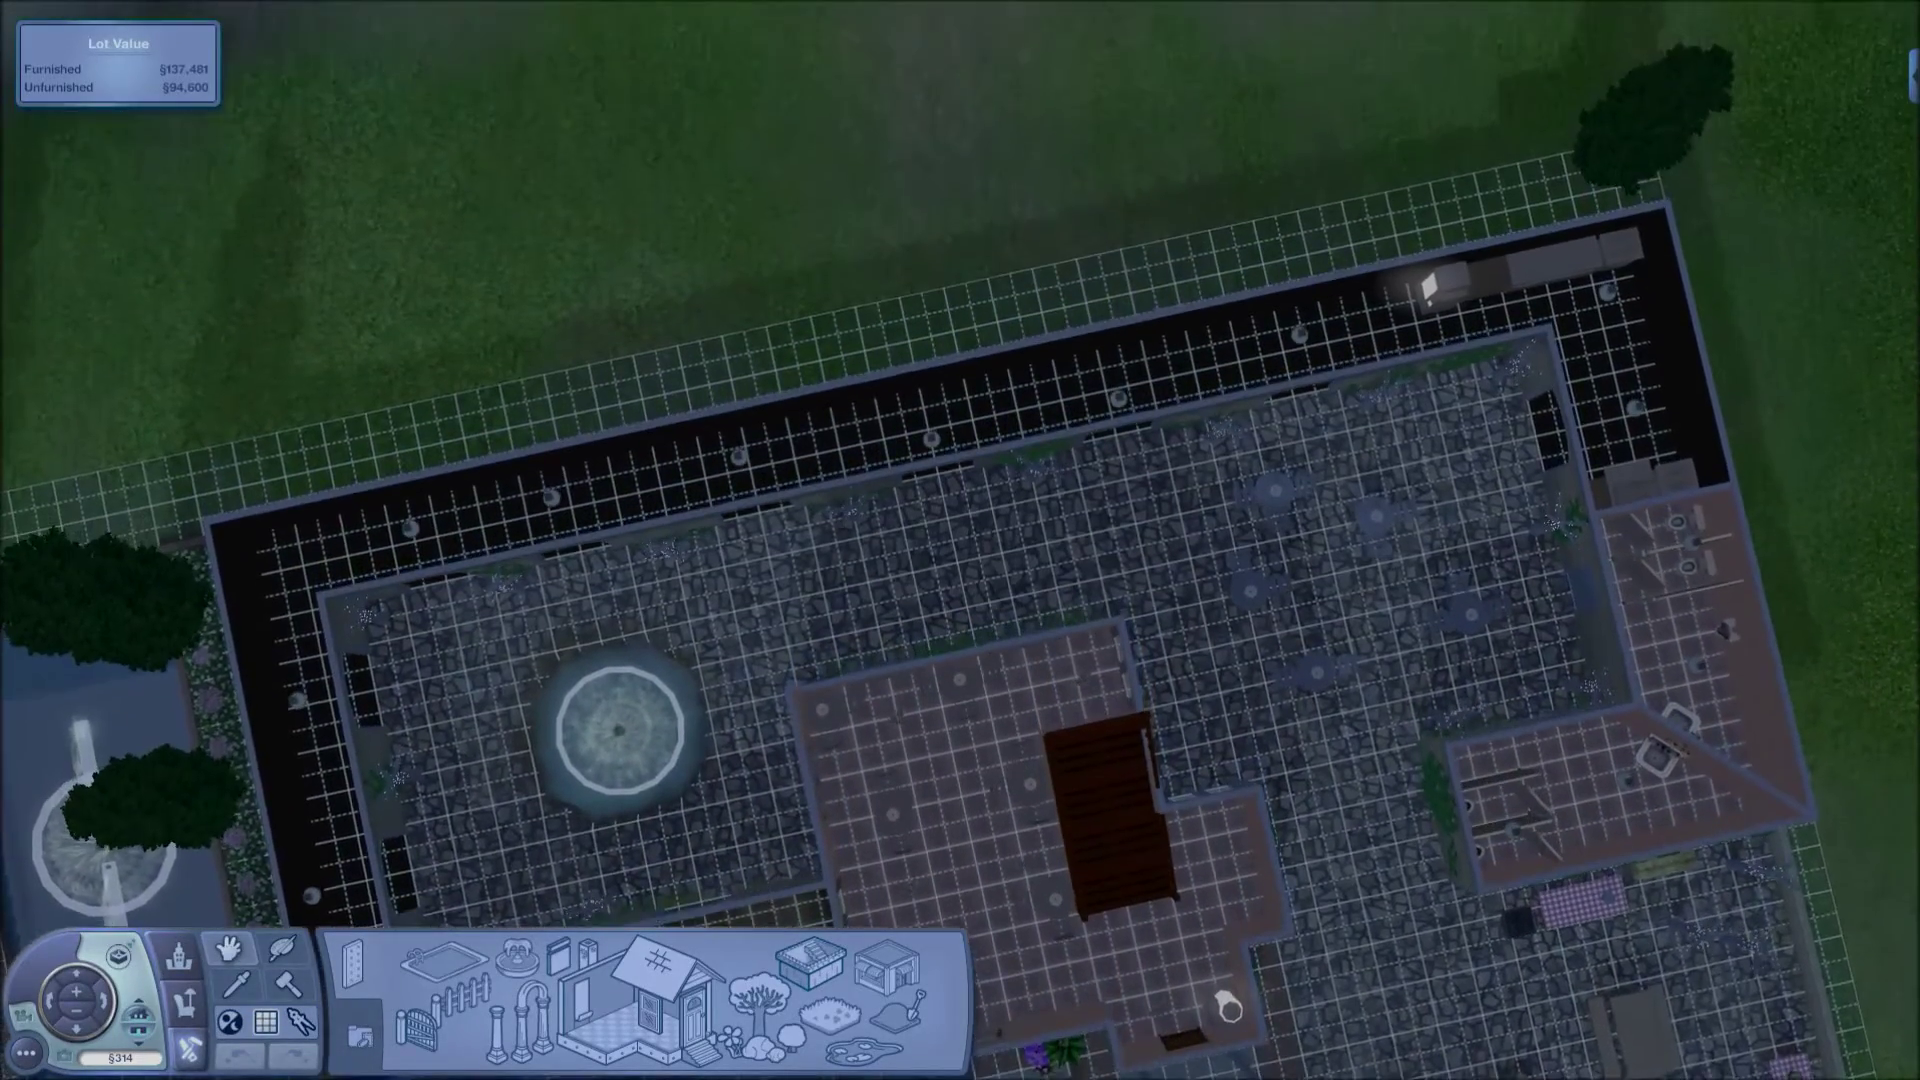
mouse_move(1914, 10)
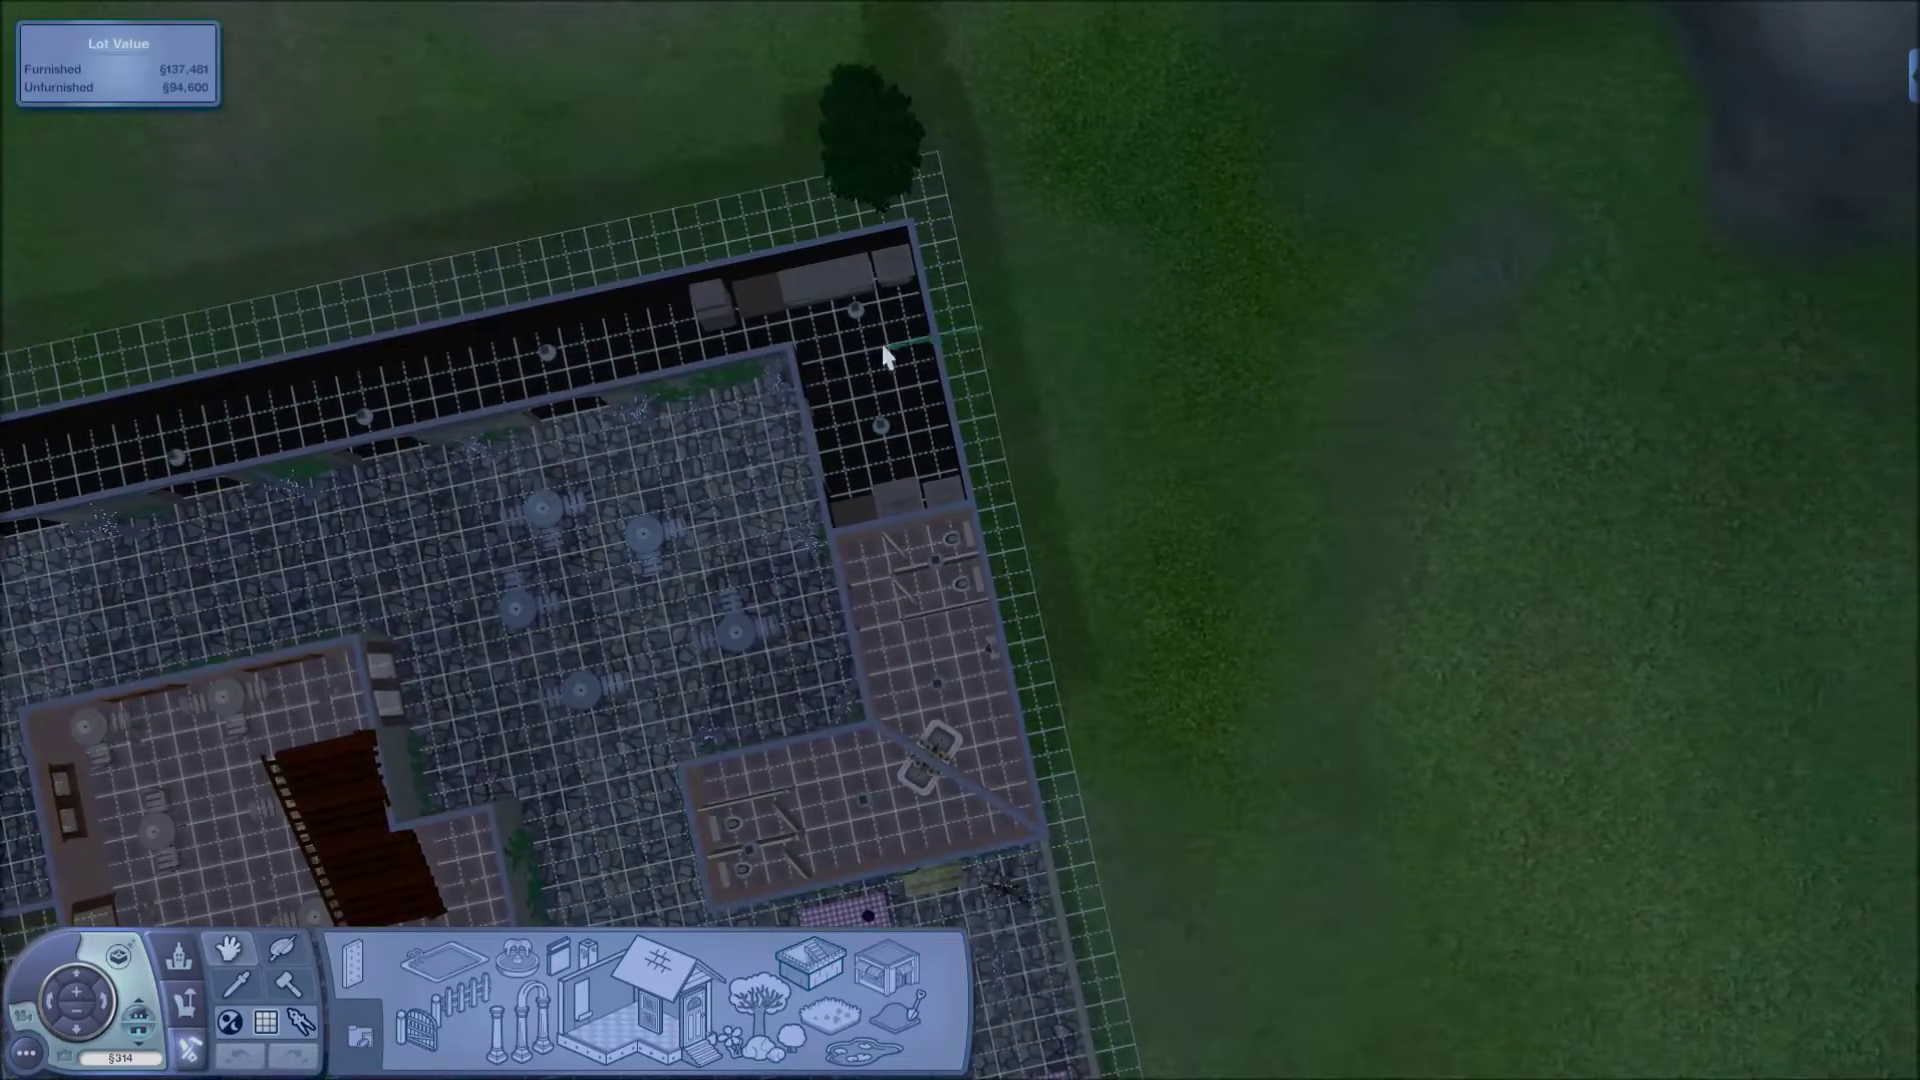
scroll(883, 355, up, 5)
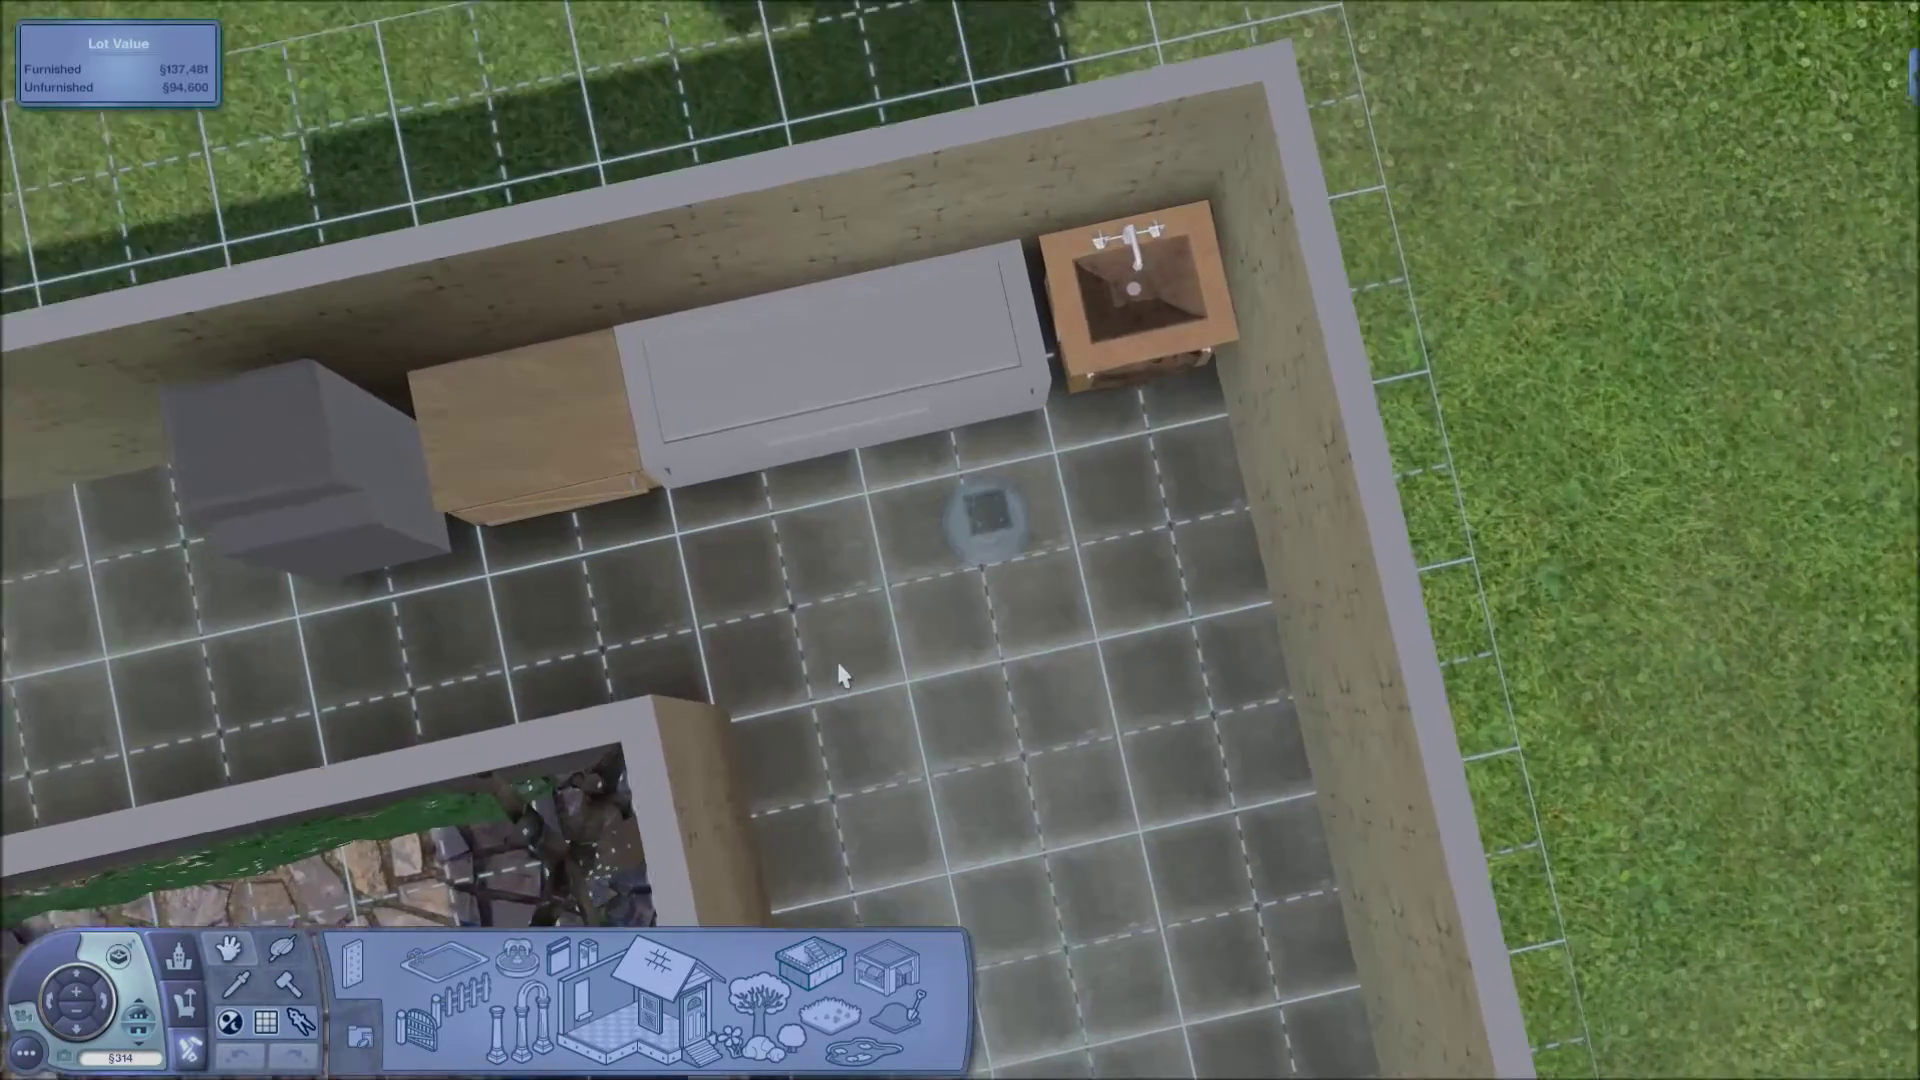
scroll(840, 675, up, 5)
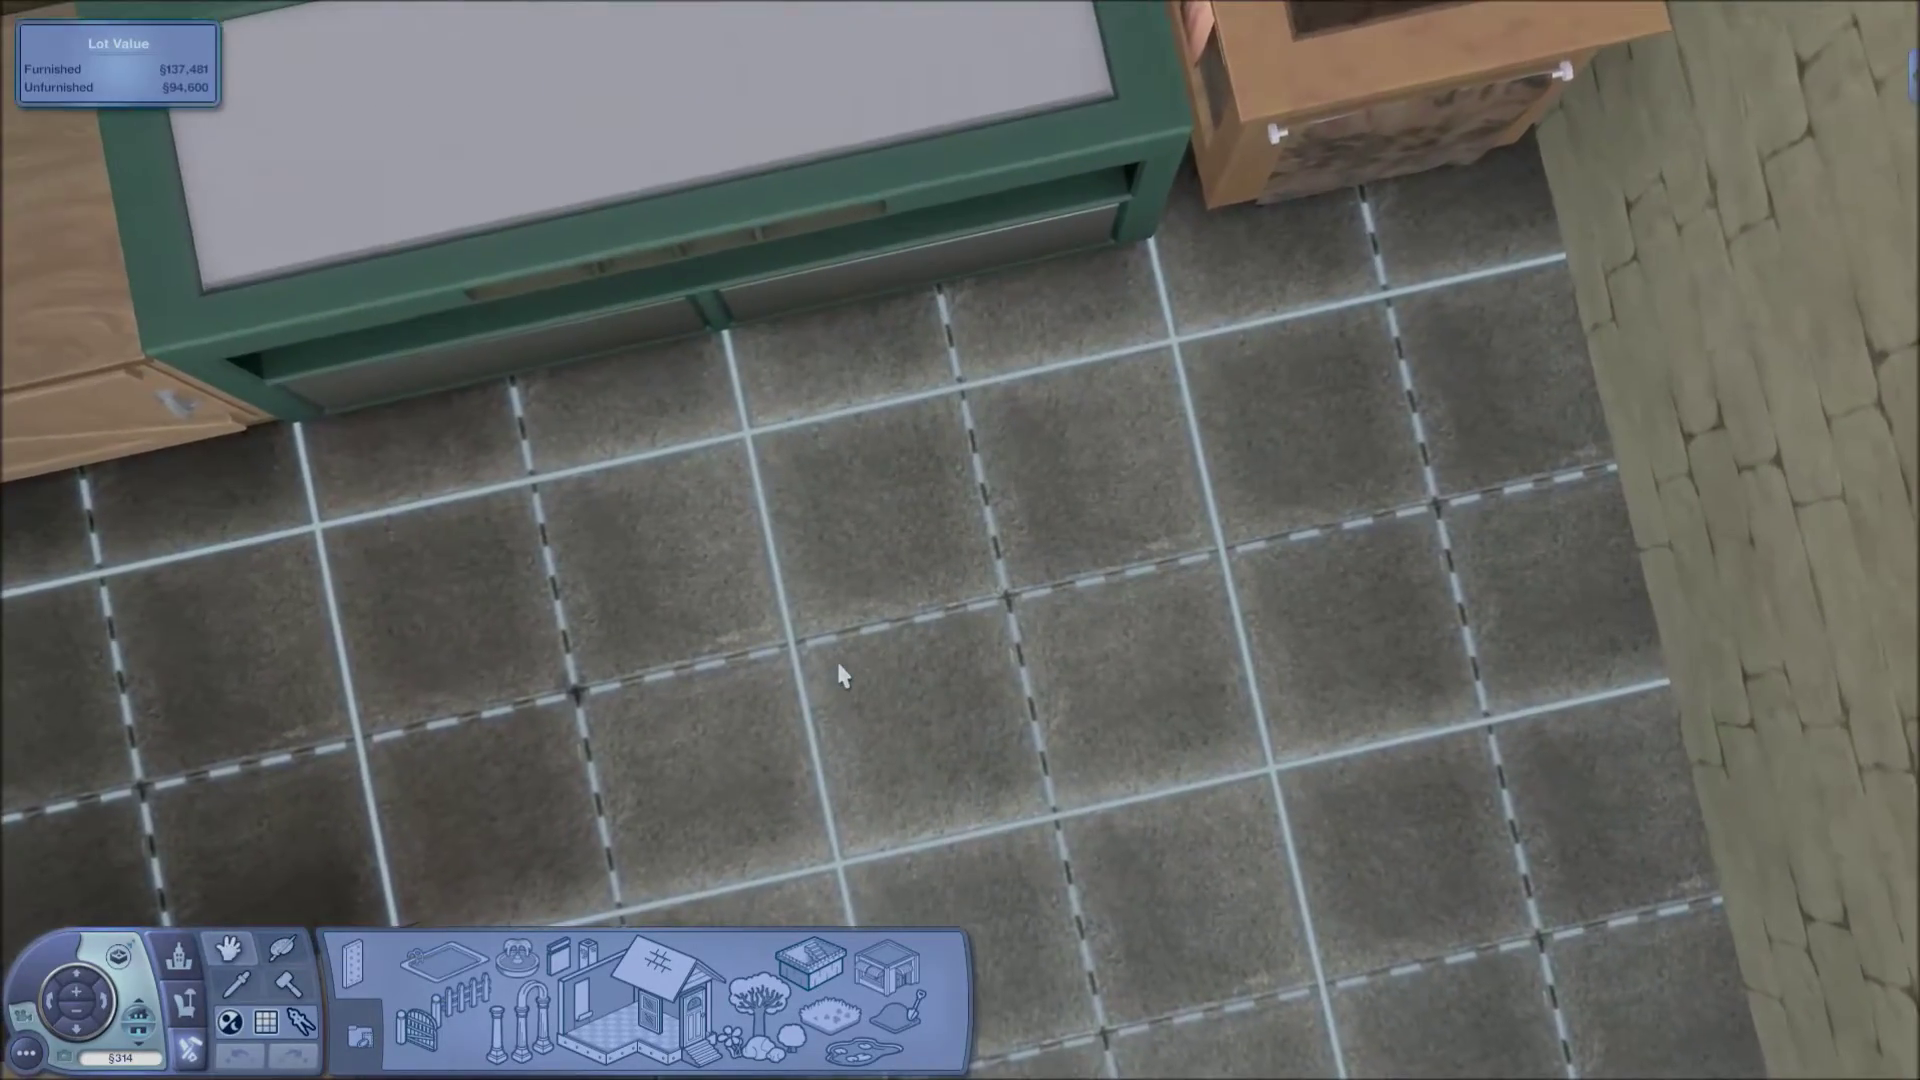
scroll(840, 675, up, 3)
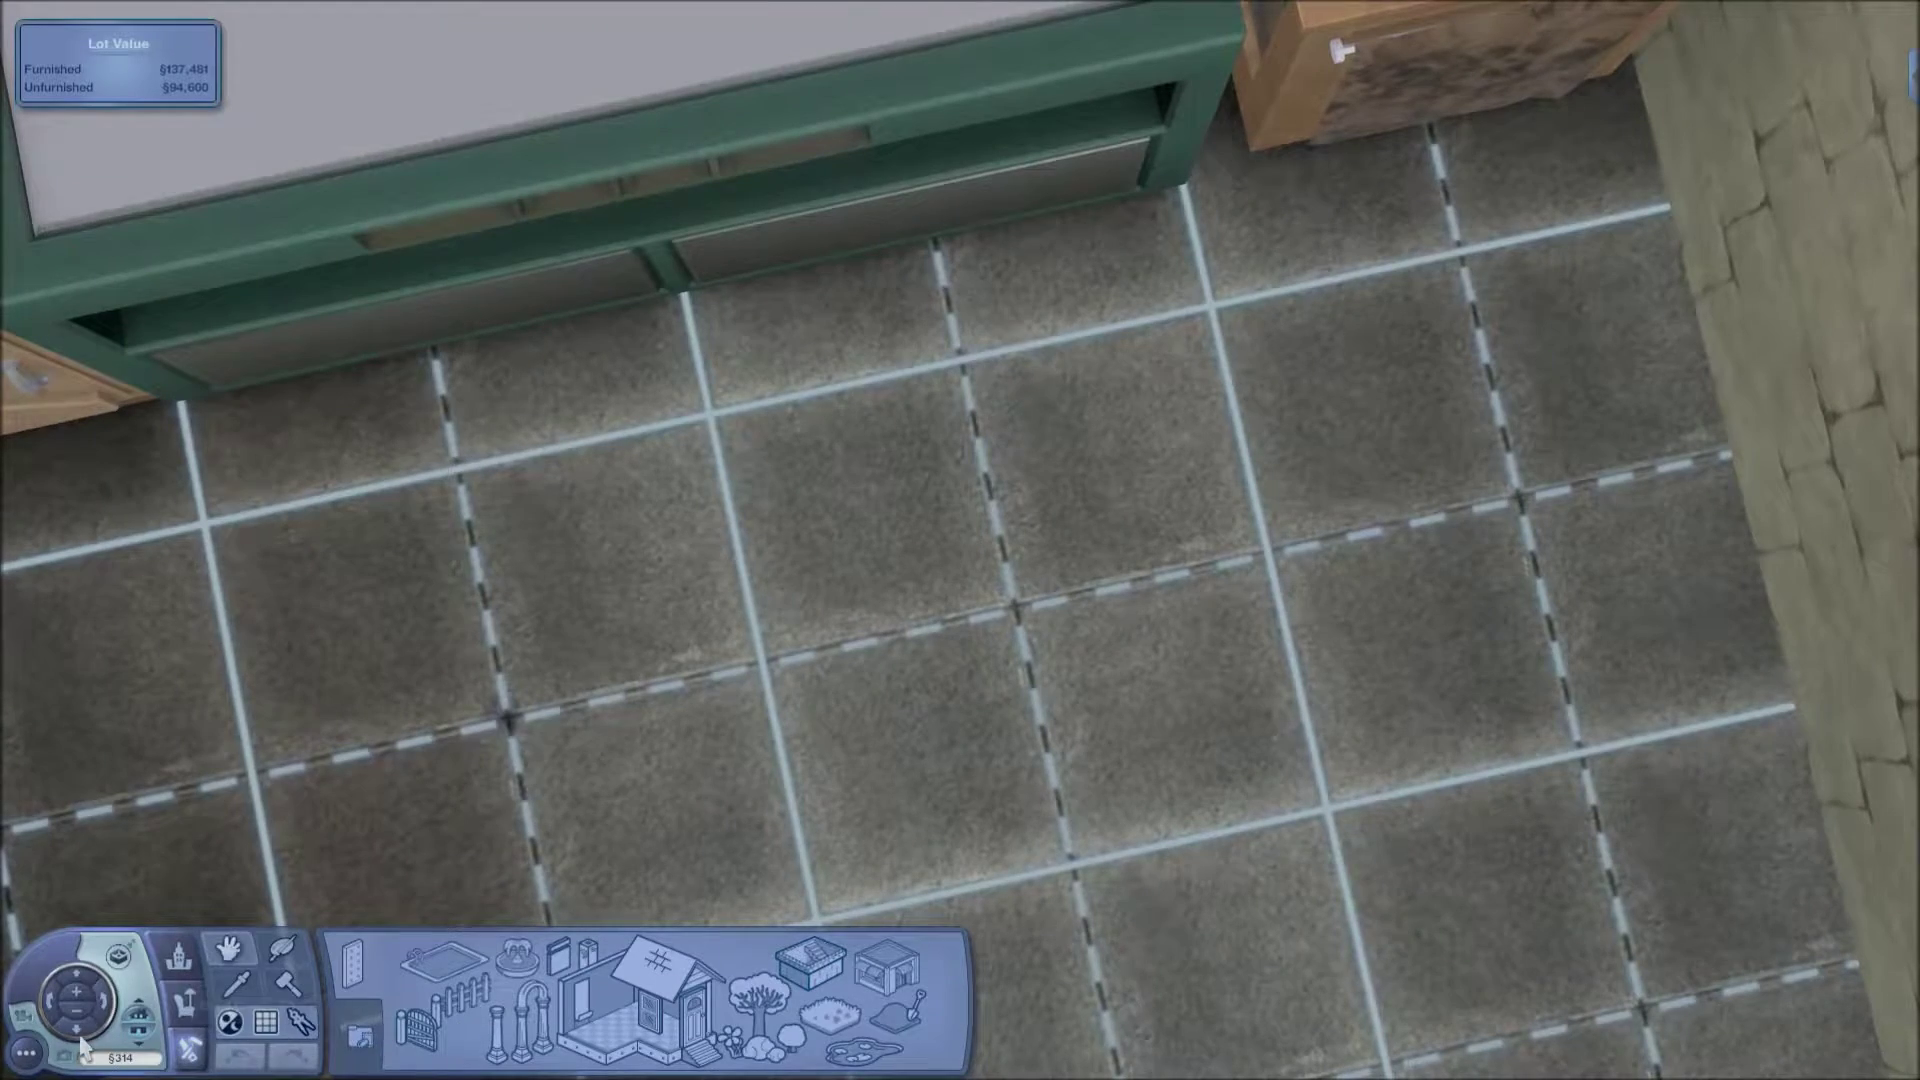
scroll(548, 672, down, 5)
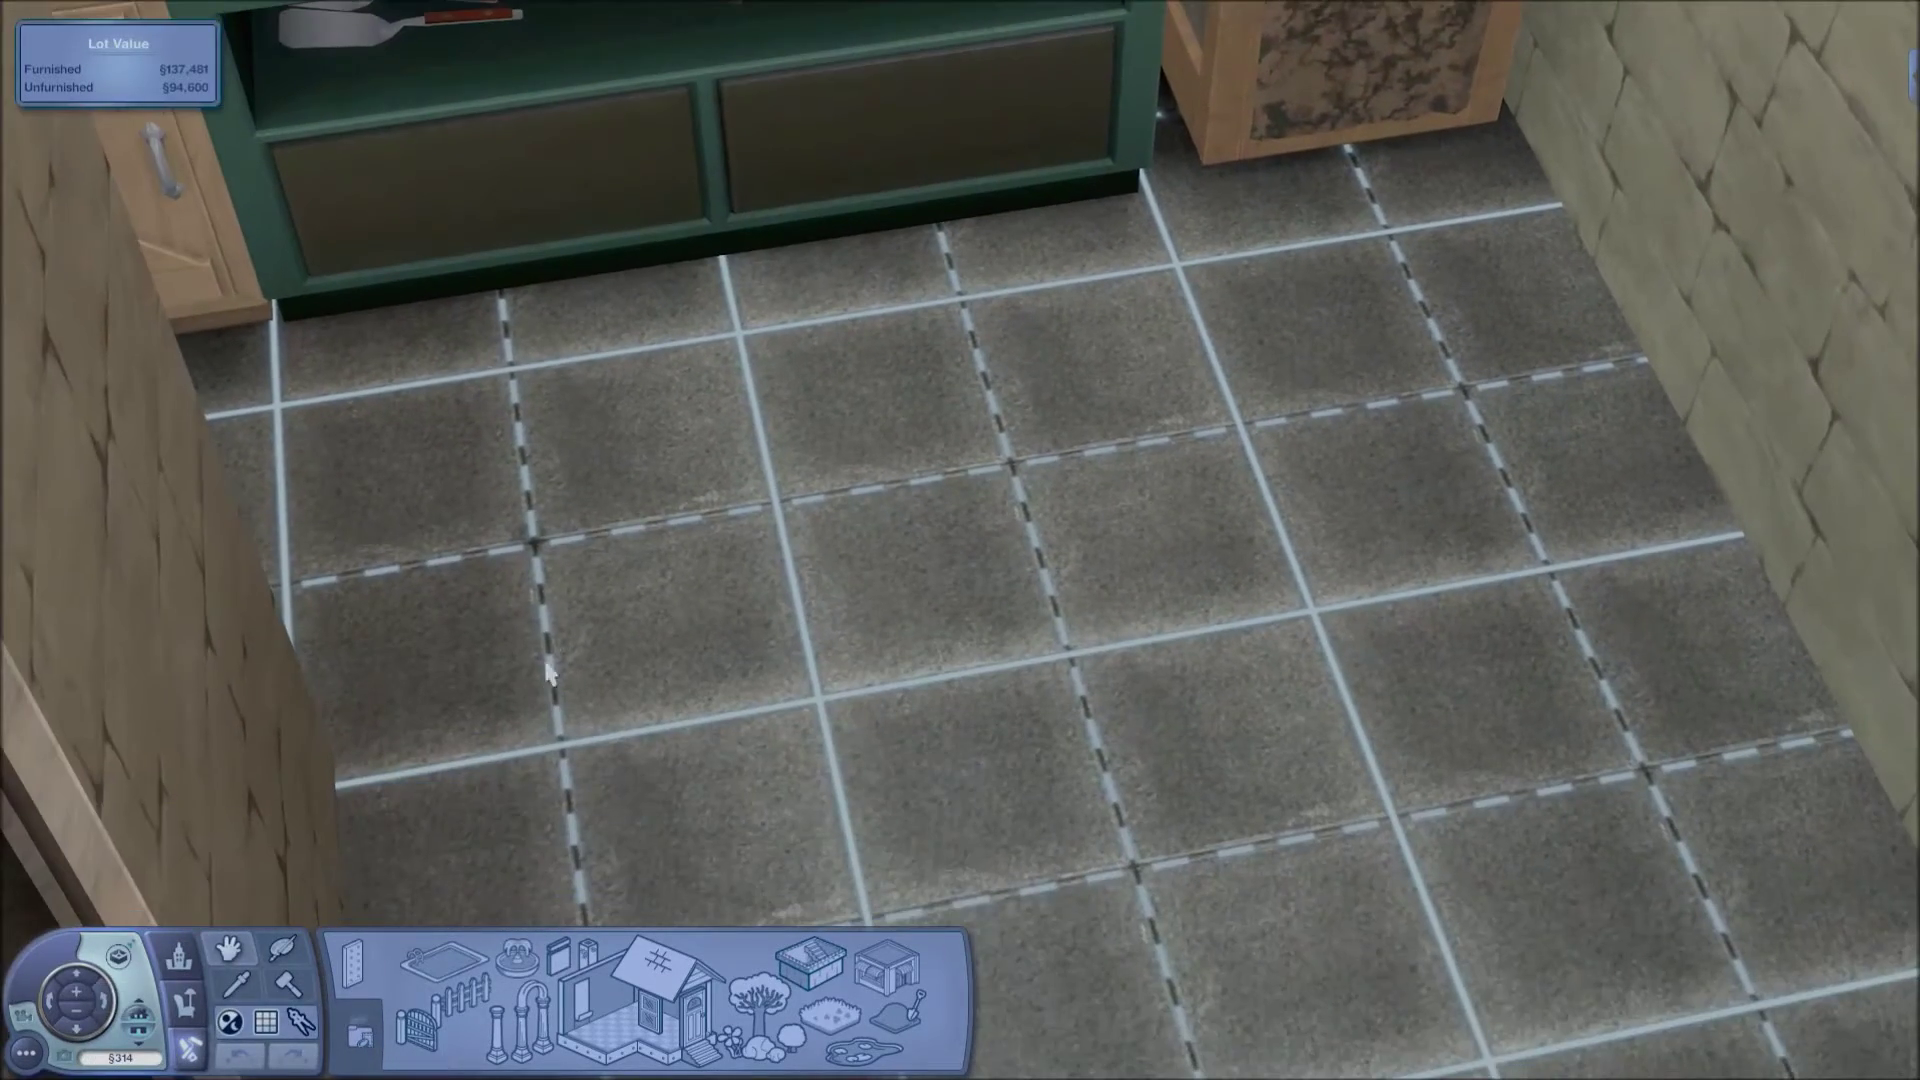
scroll(542, 556, down, 1)
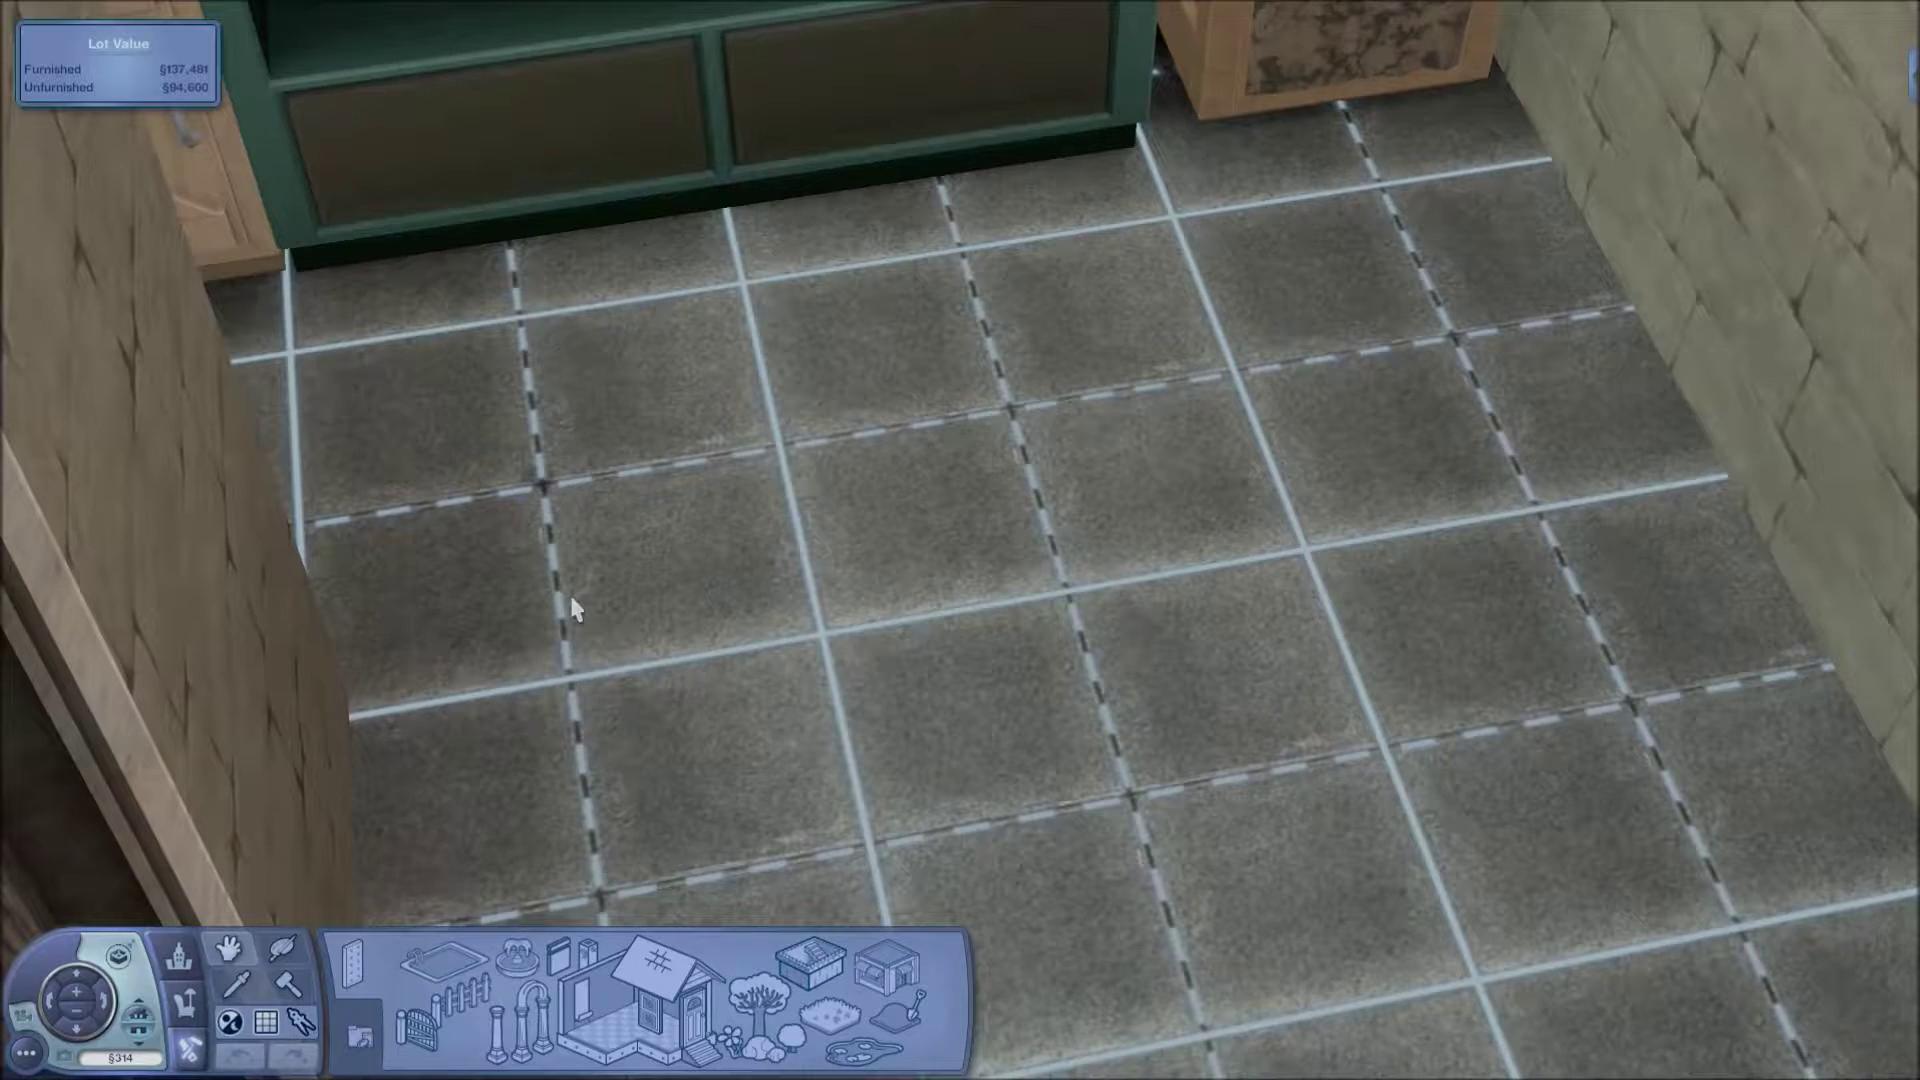
Step: Enter 'testingcheatsenabled true', then 'constrainfloorelevation false' in the cheat console
text(te)
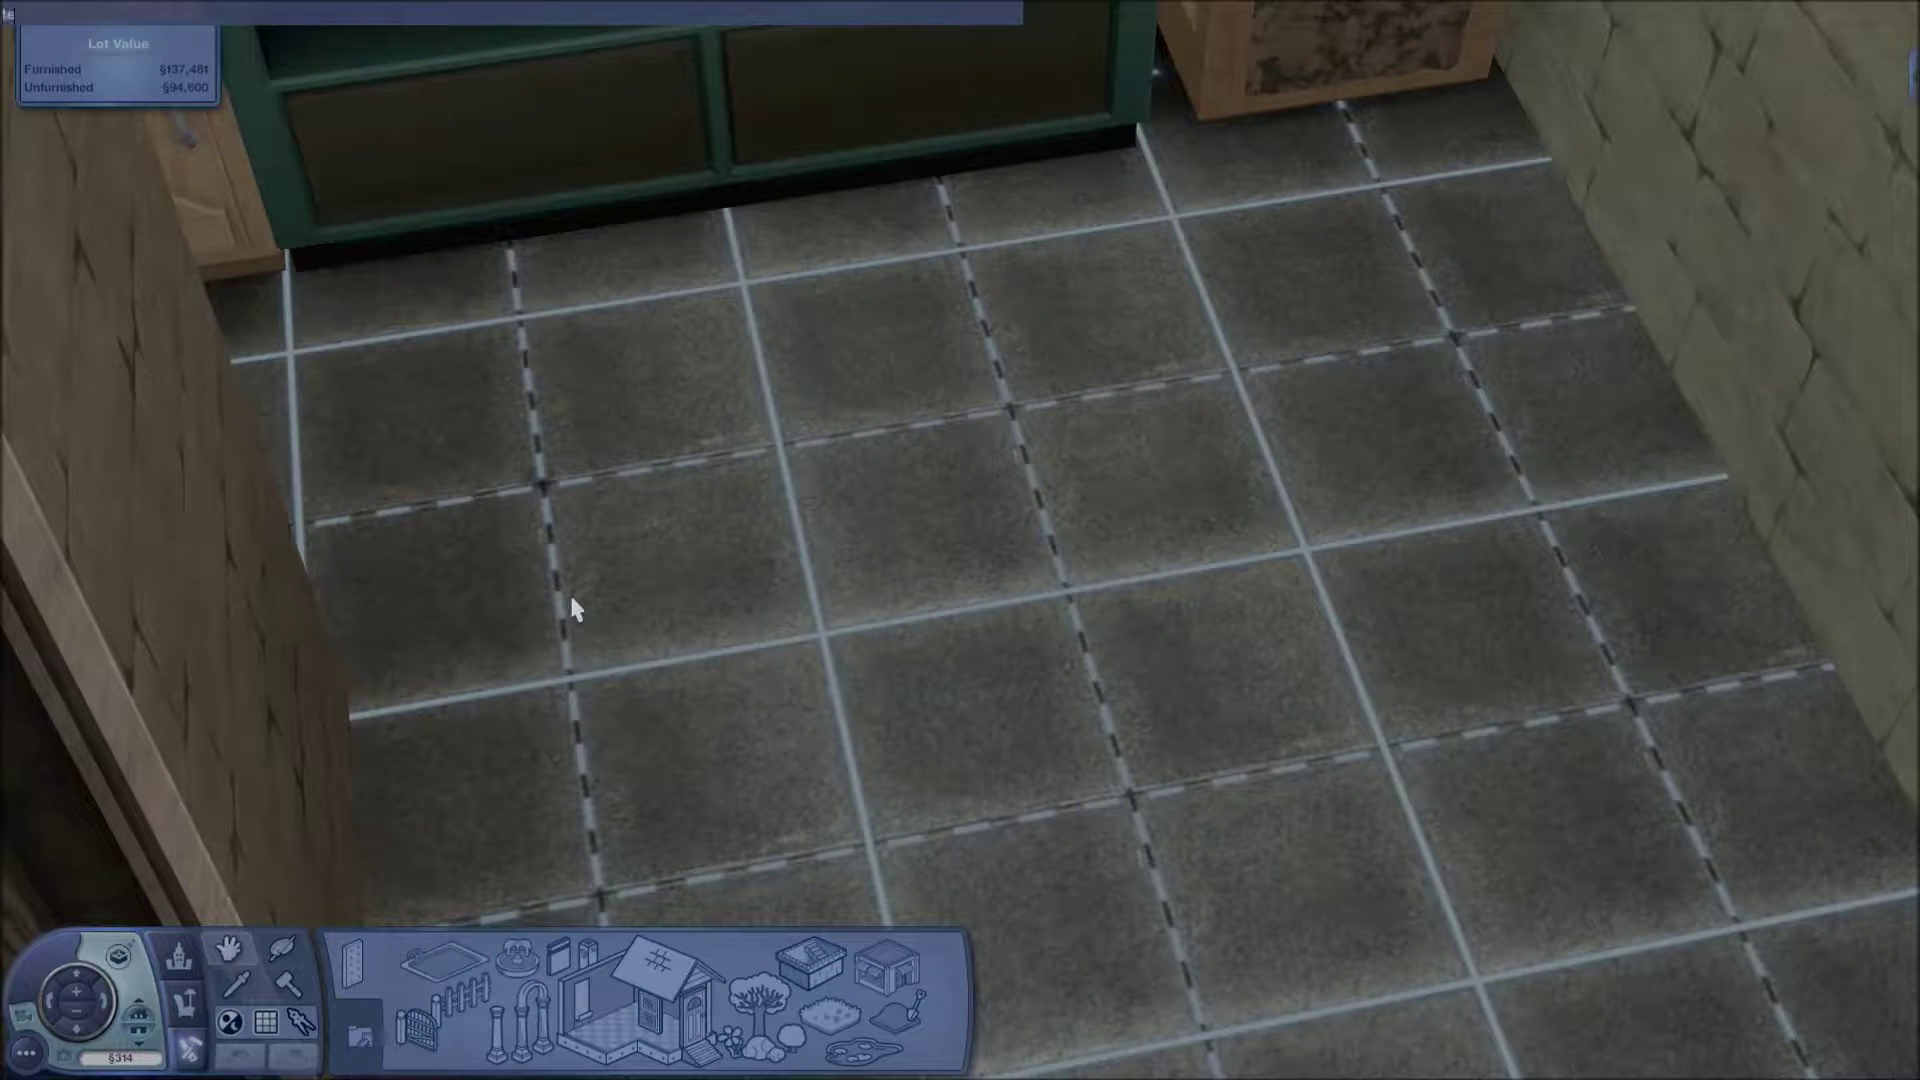
text(stingcheatsenable)
text(d true)
key(Return)
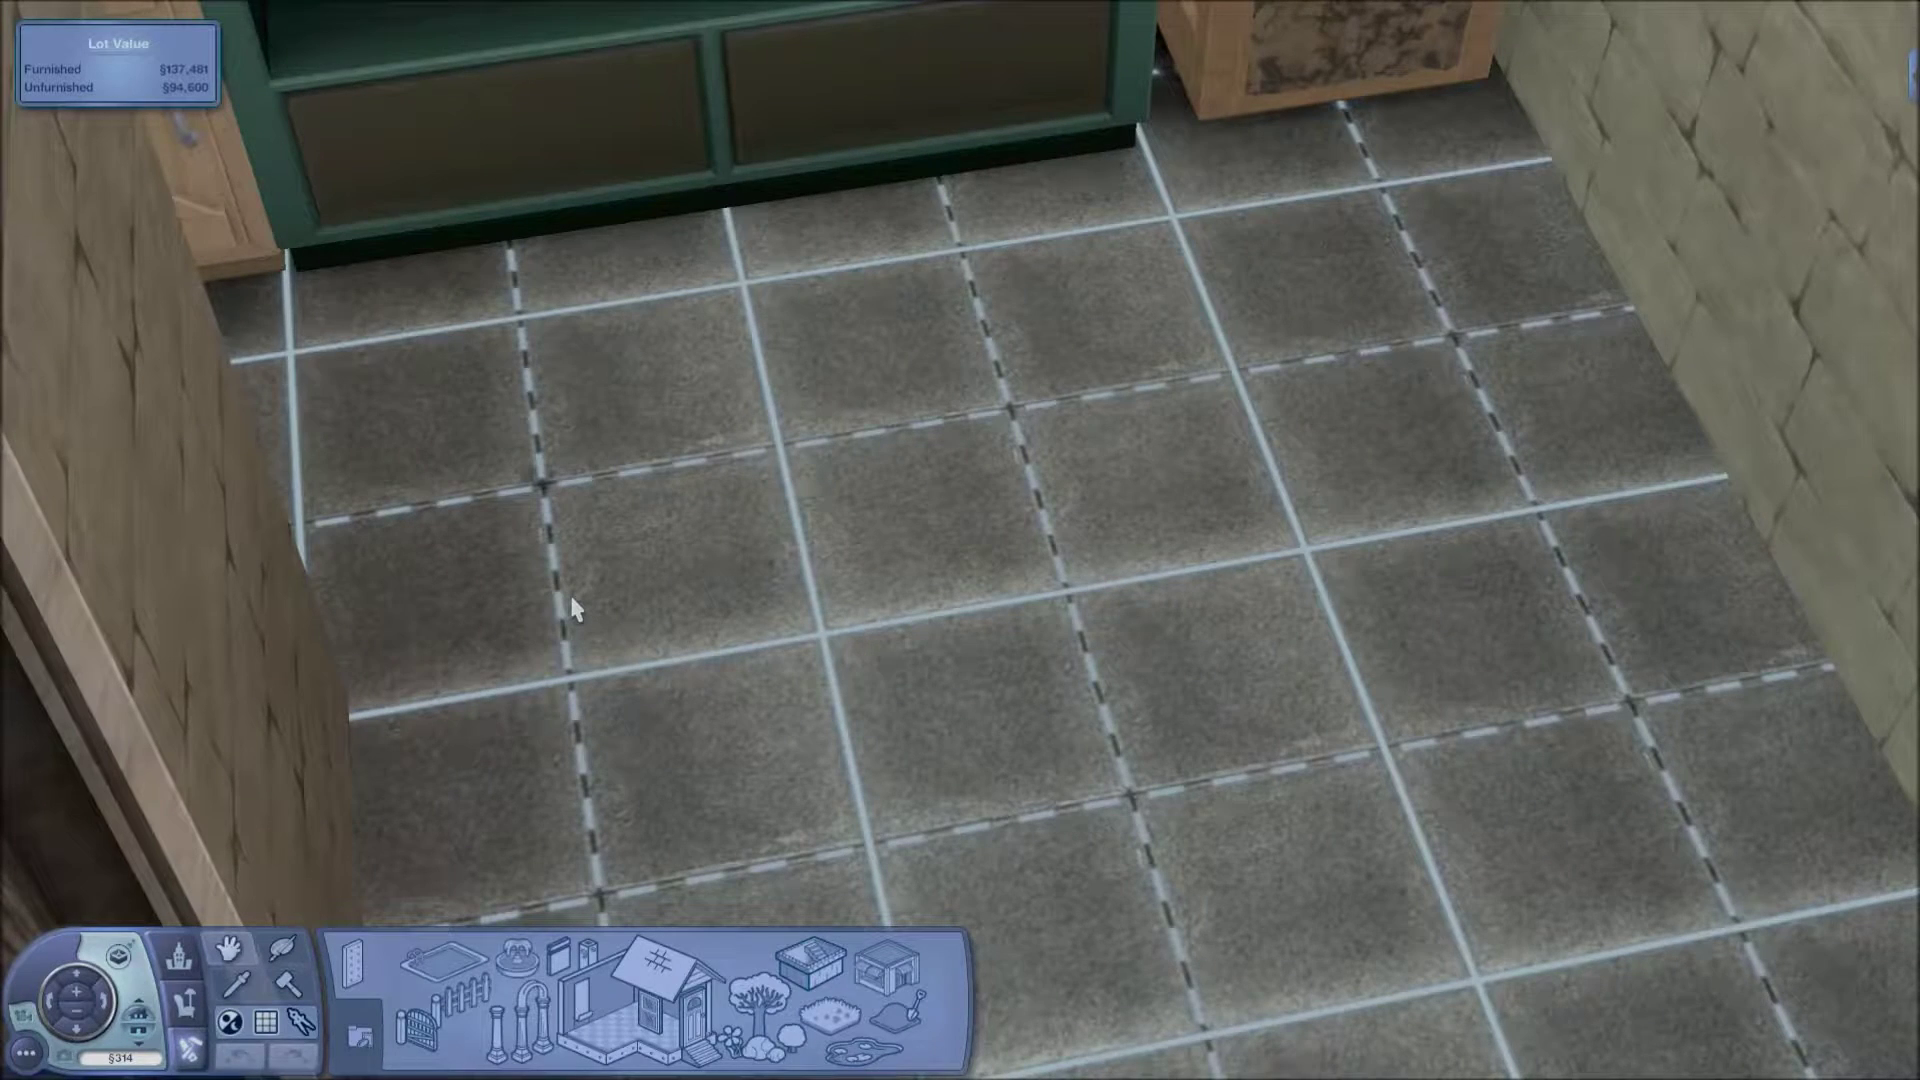
key(ctrl+shift+c)
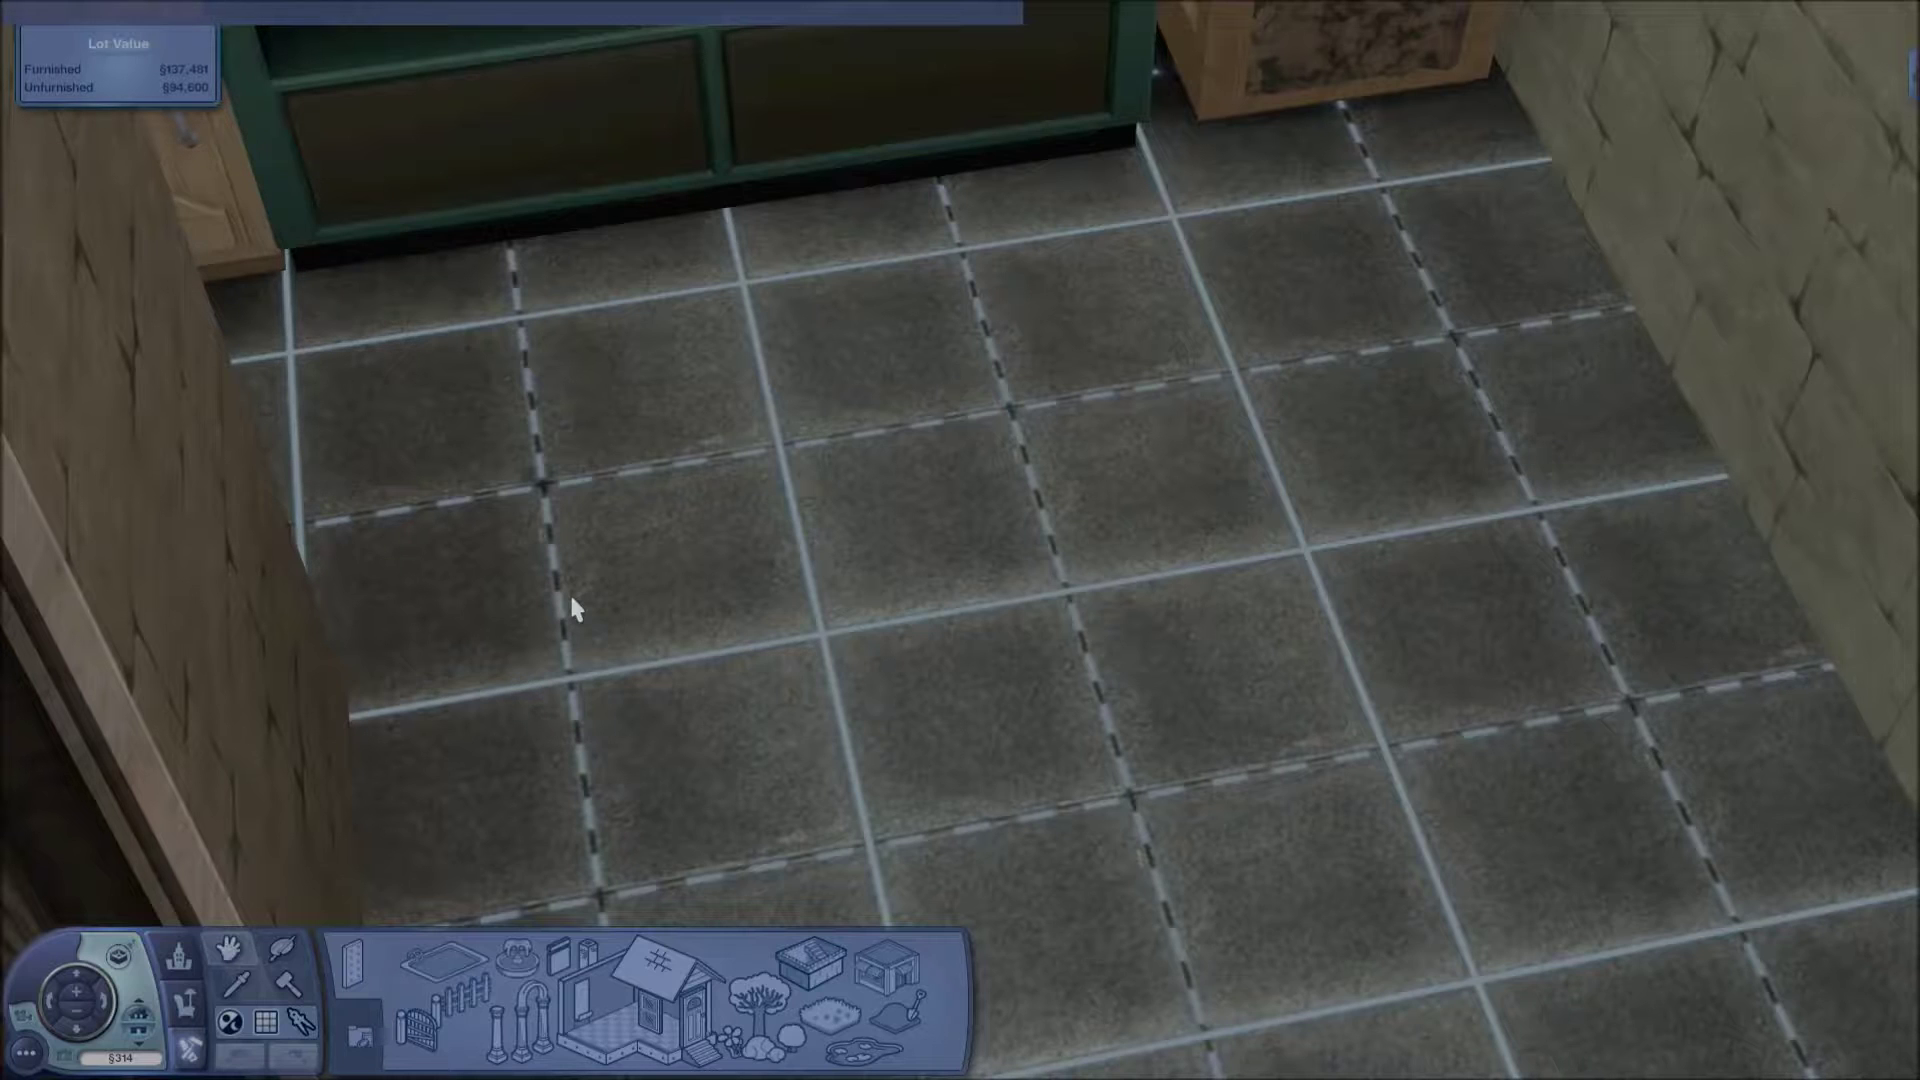
text(cons)
text(trainfloo)
text(e)
text(levation)
text( o)
key(BackSpace)
text(off)
key(BackSpace)
key(BackSpace)
key(BackSpace)
text(false)
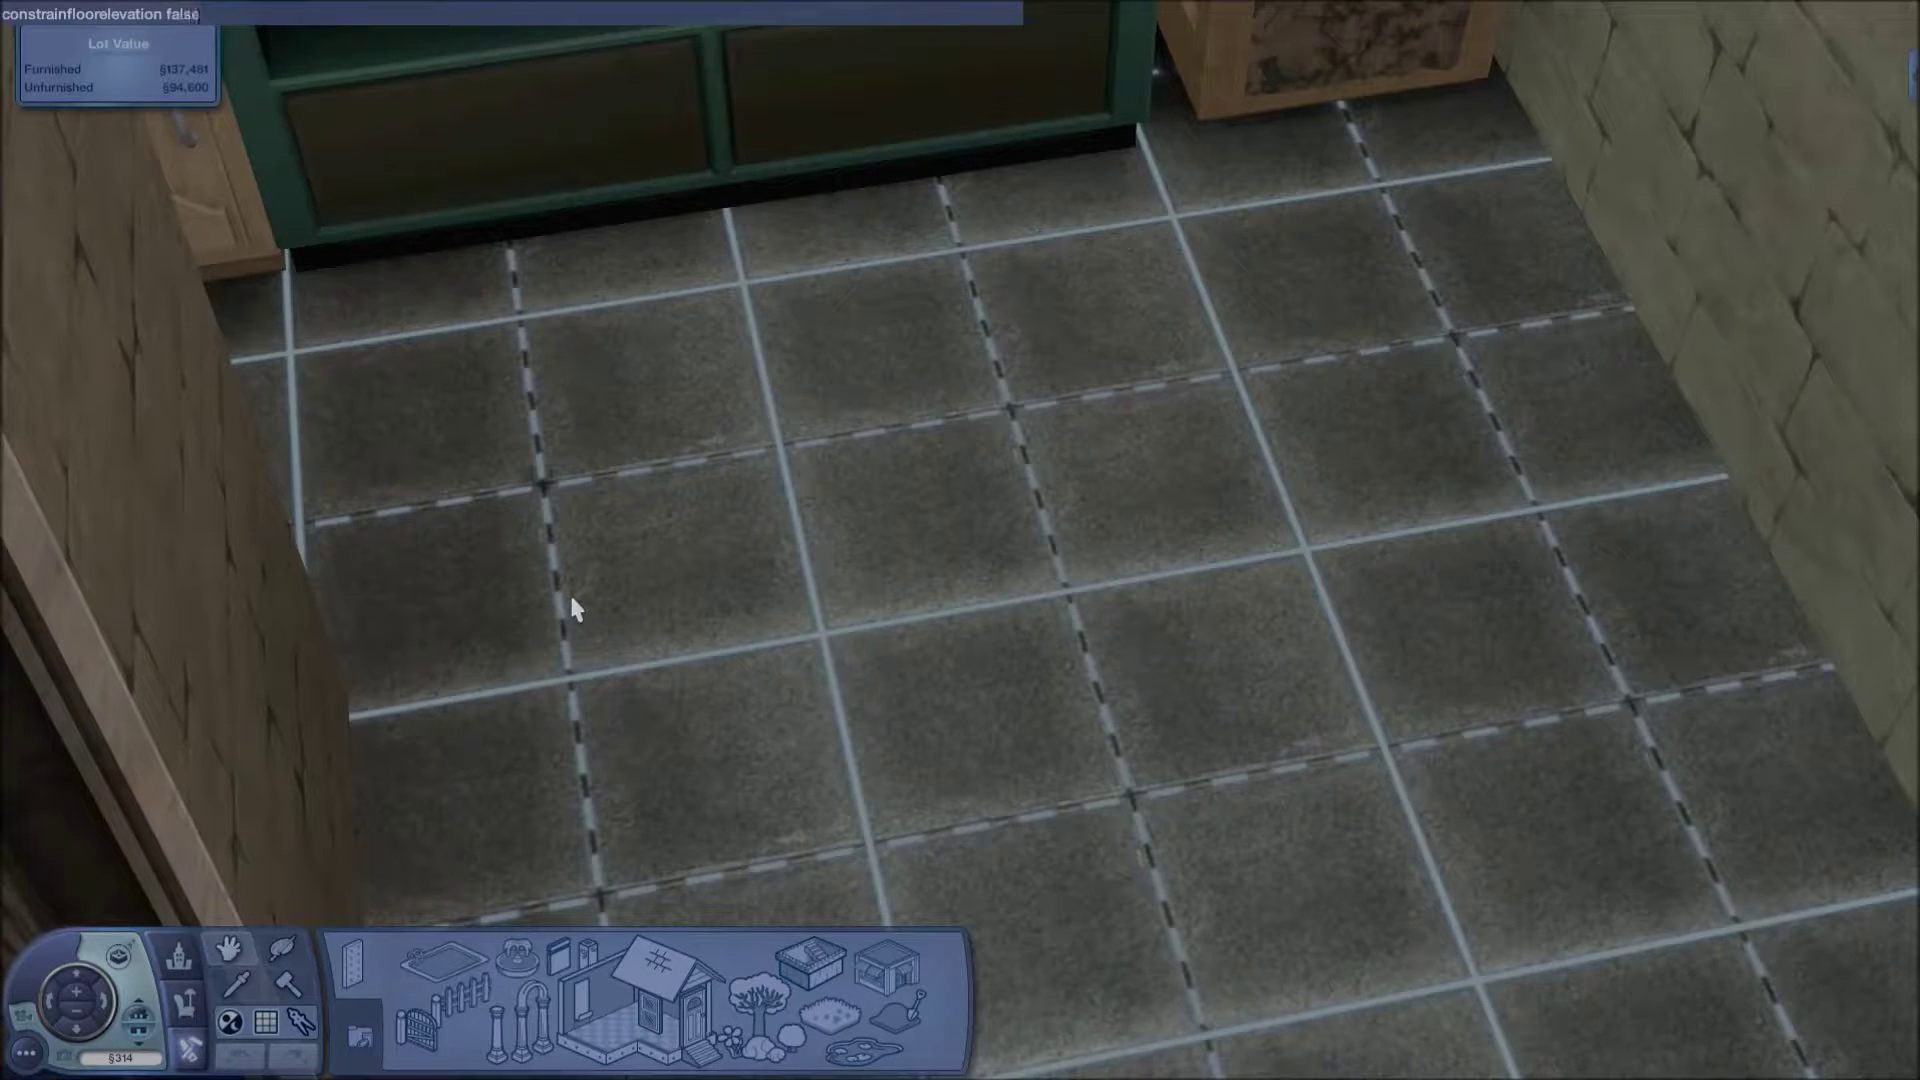
key(Return)
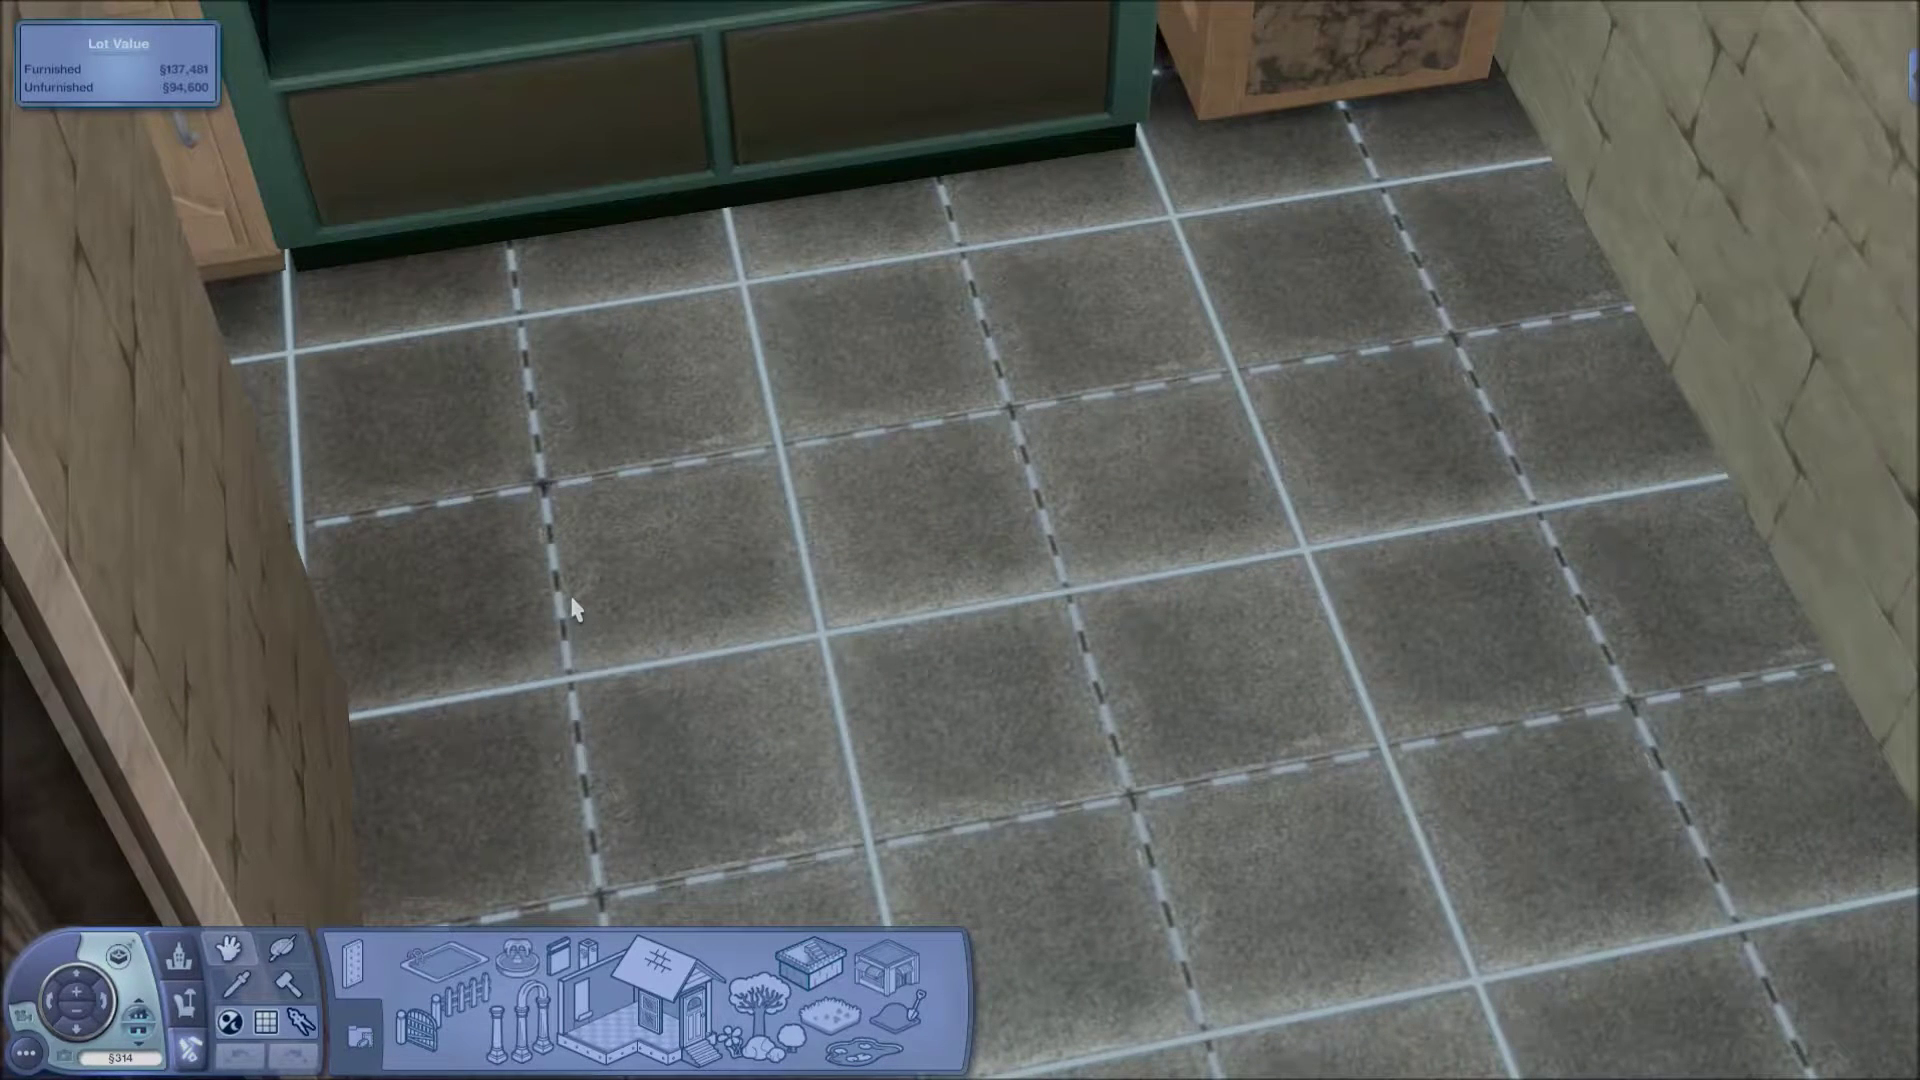
Step: Lower the terrain under the kitchen floor by the wall to expose the buried apple
mouse_move(290, 1015)
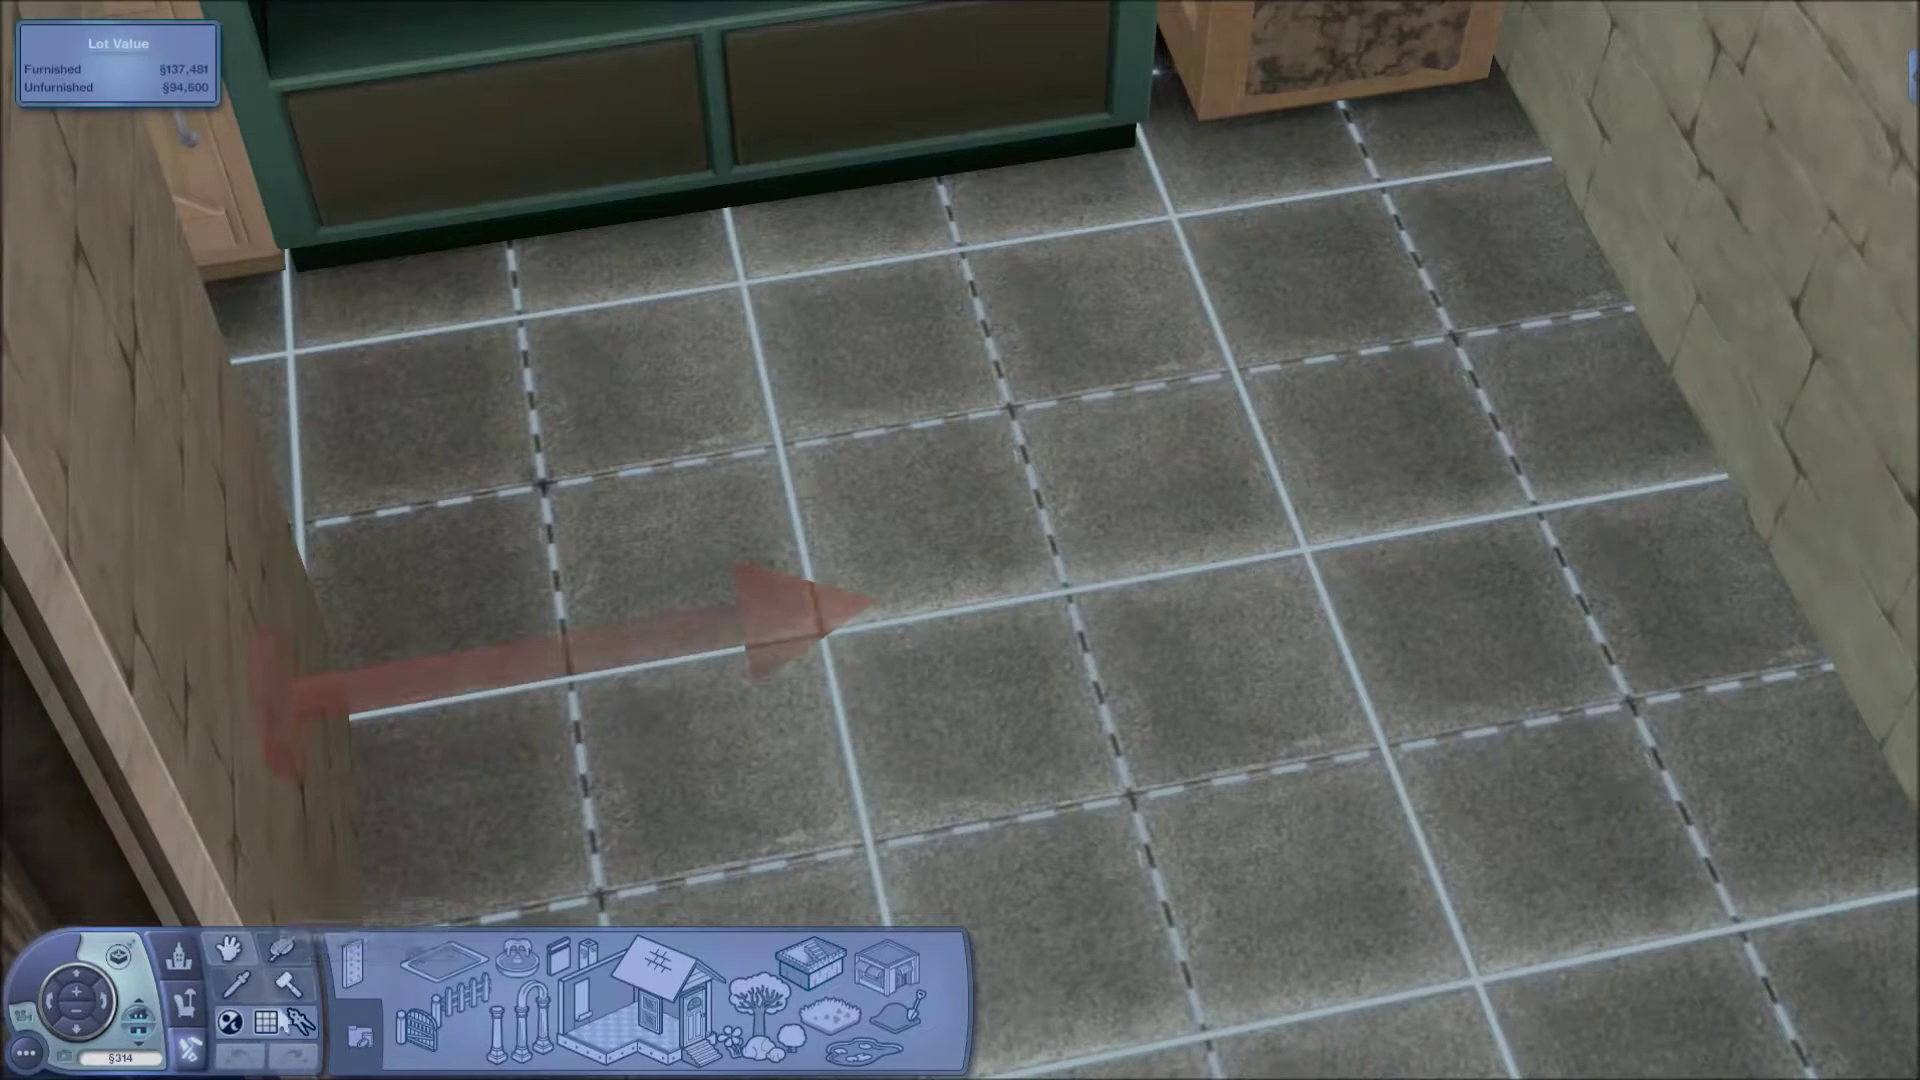
click(893, 1000)
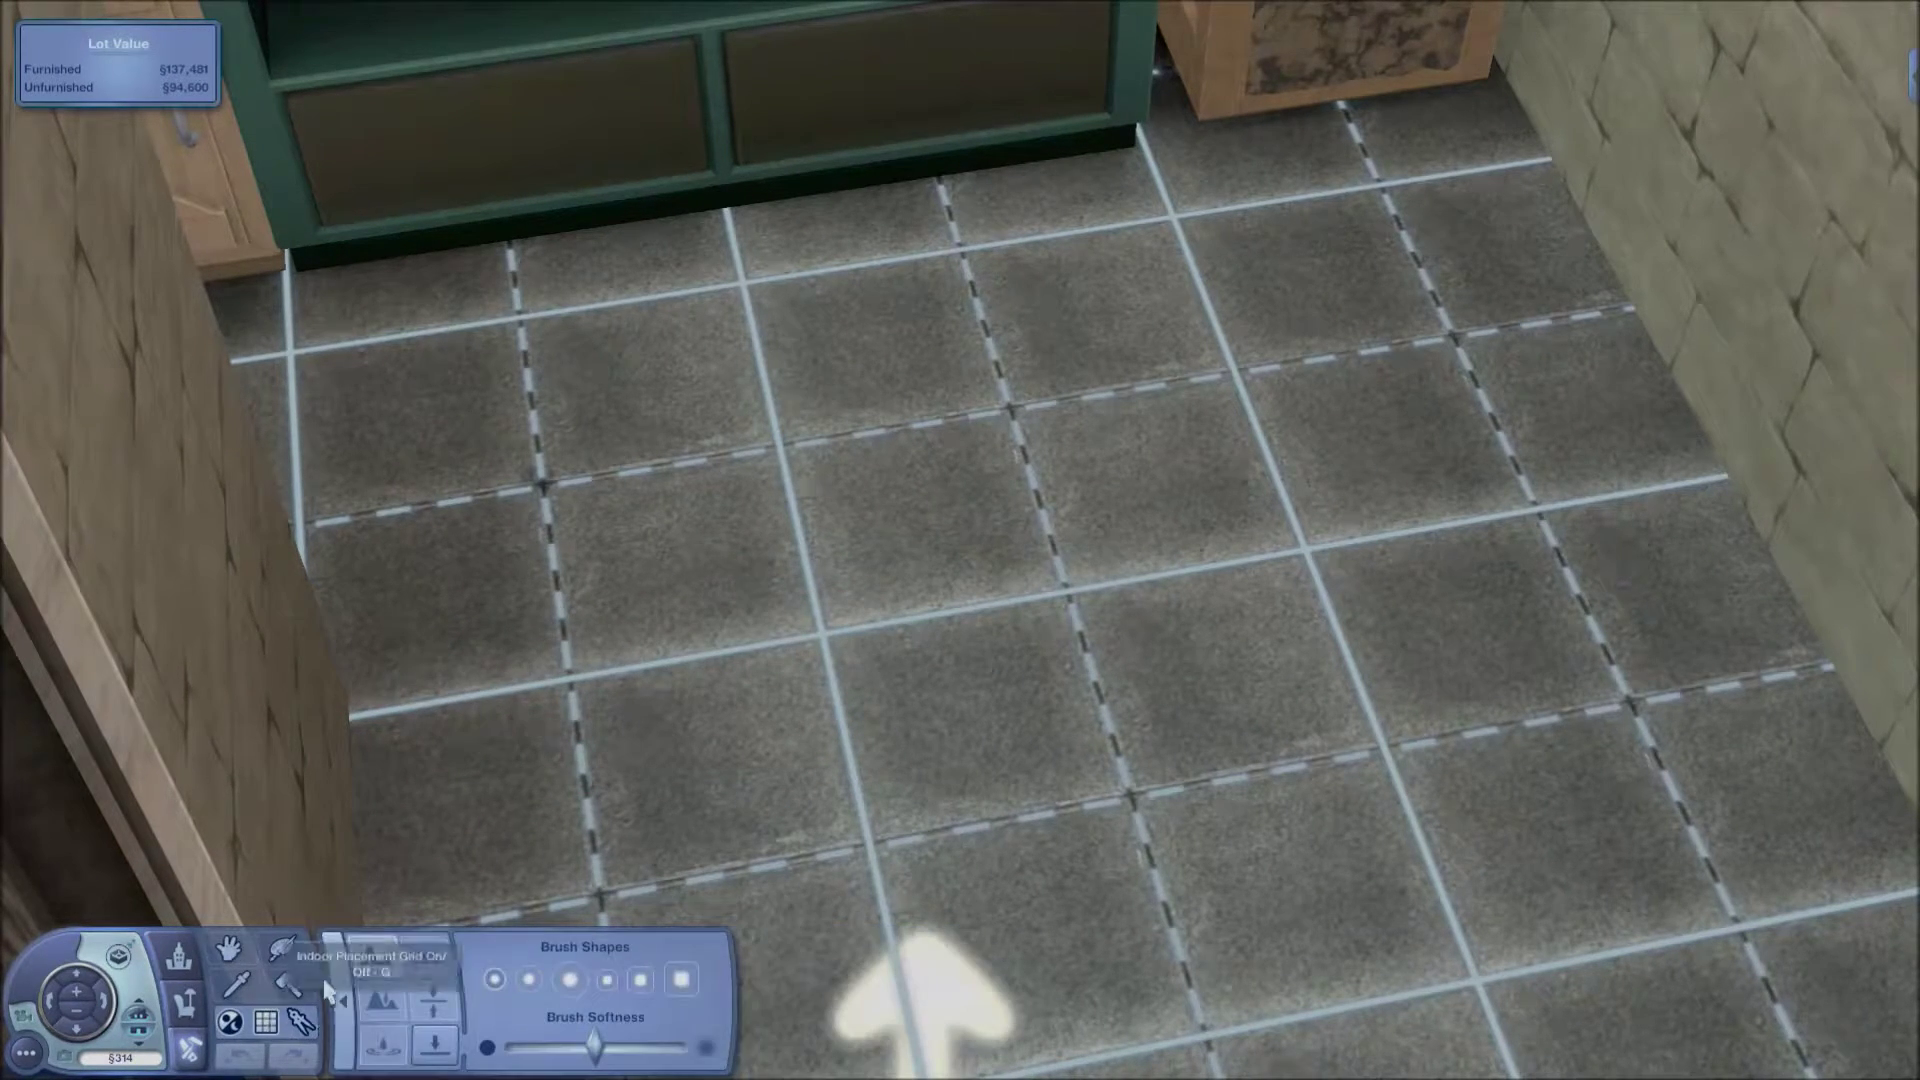
click(382, 1000)
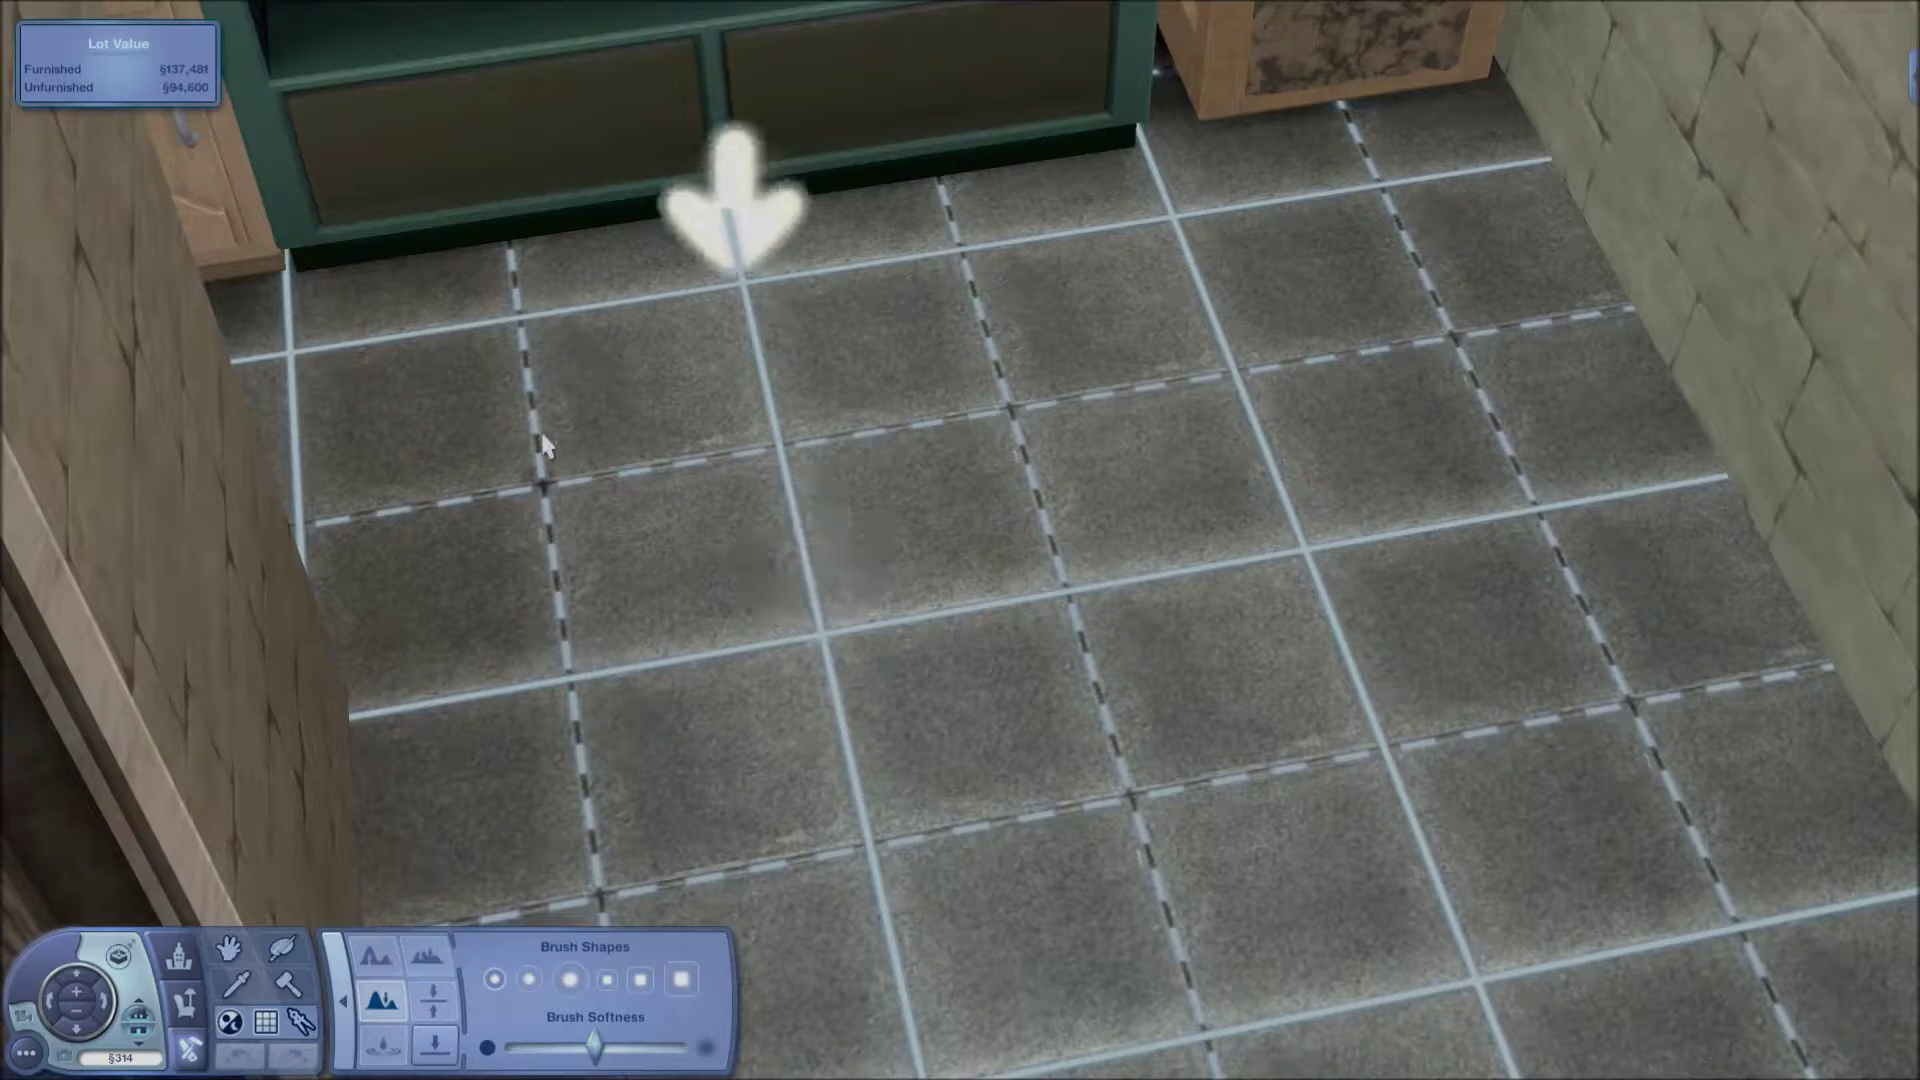
click(116, 1010)
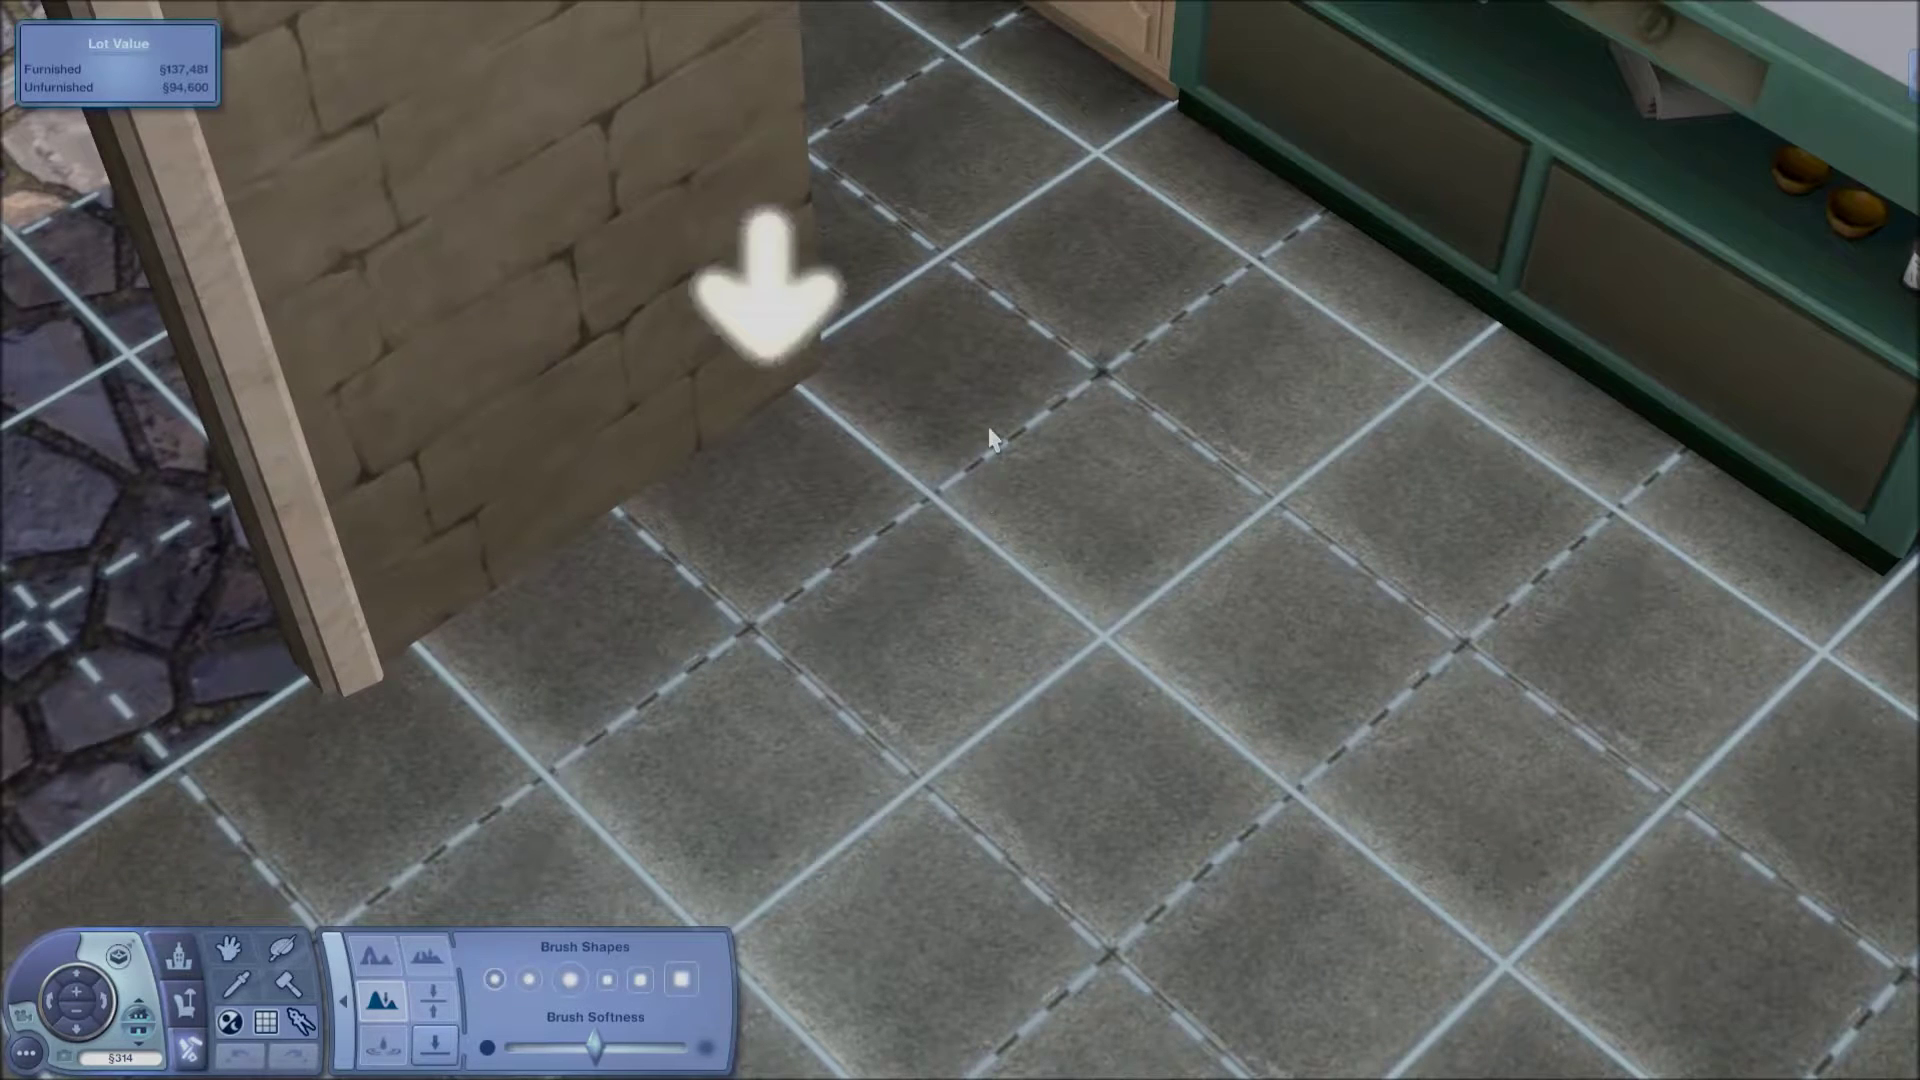
click(1093, 378)
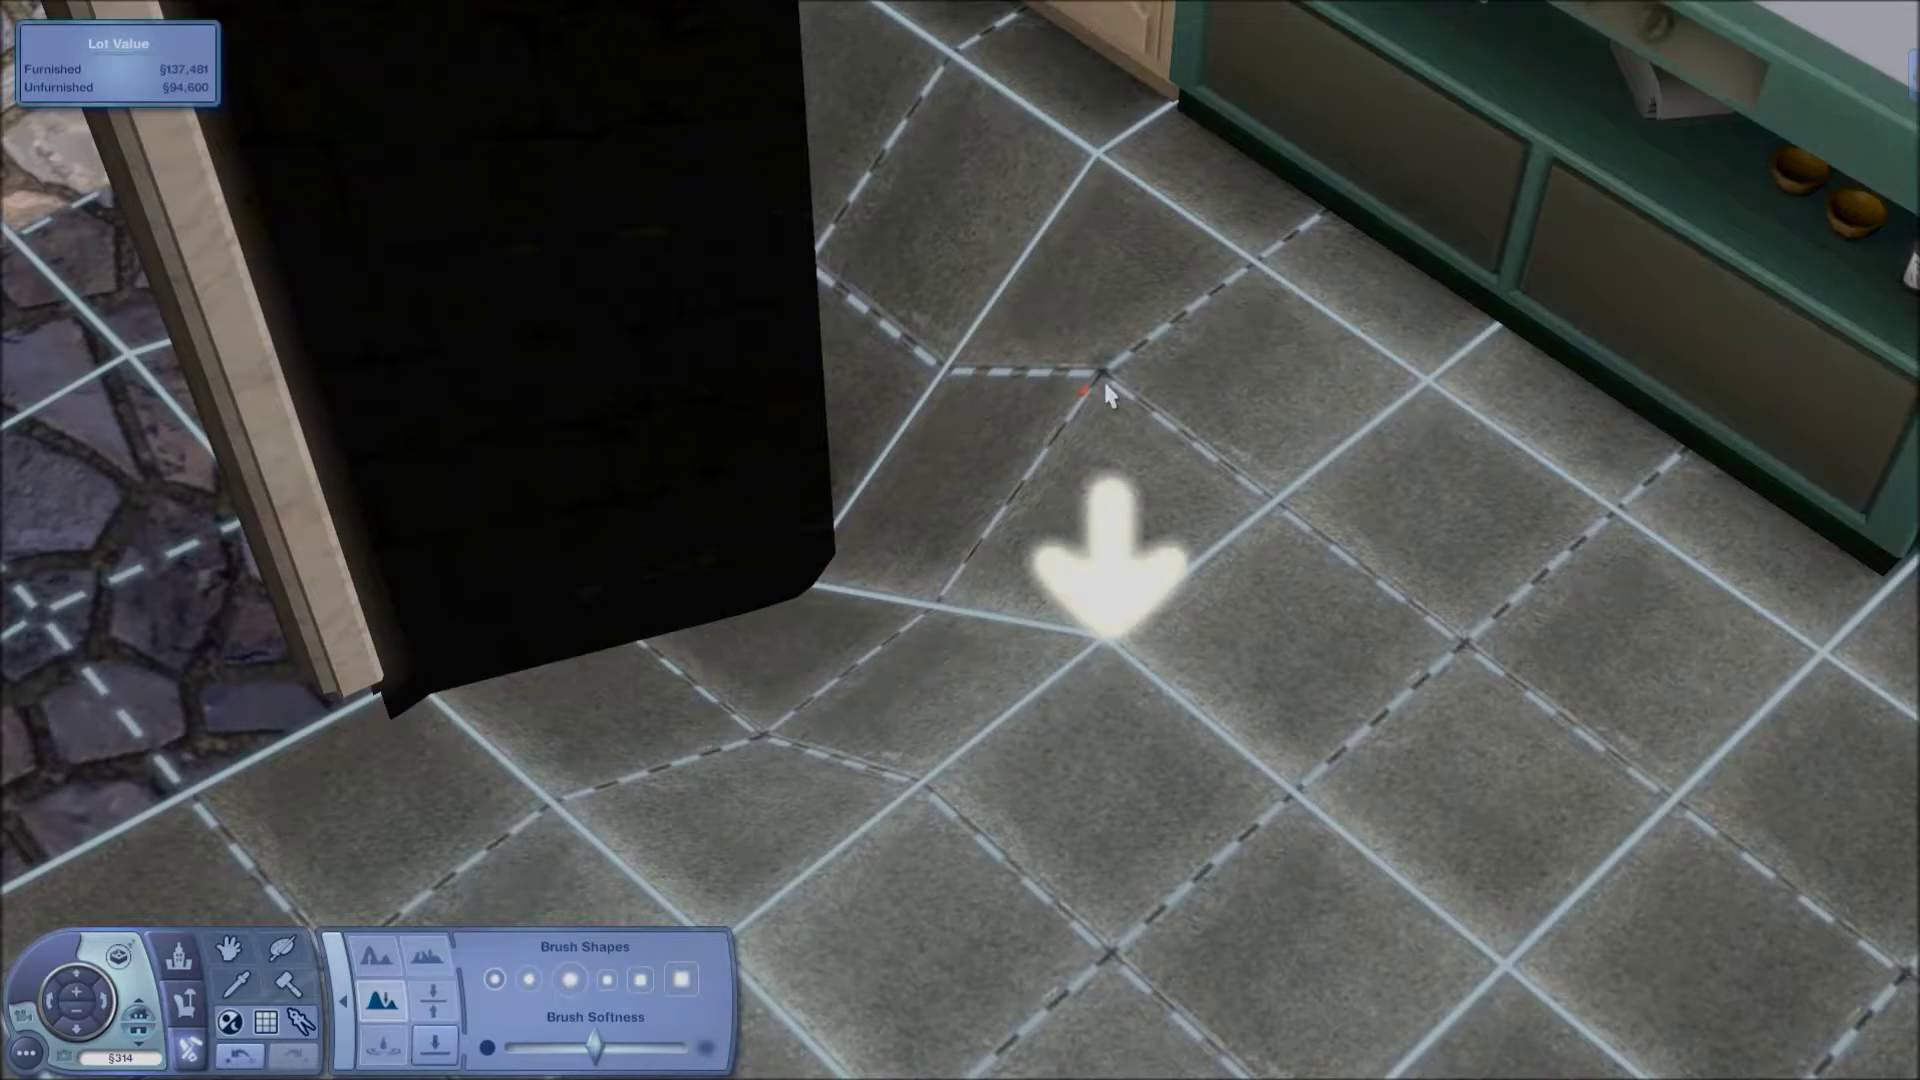
click(1106, 396)
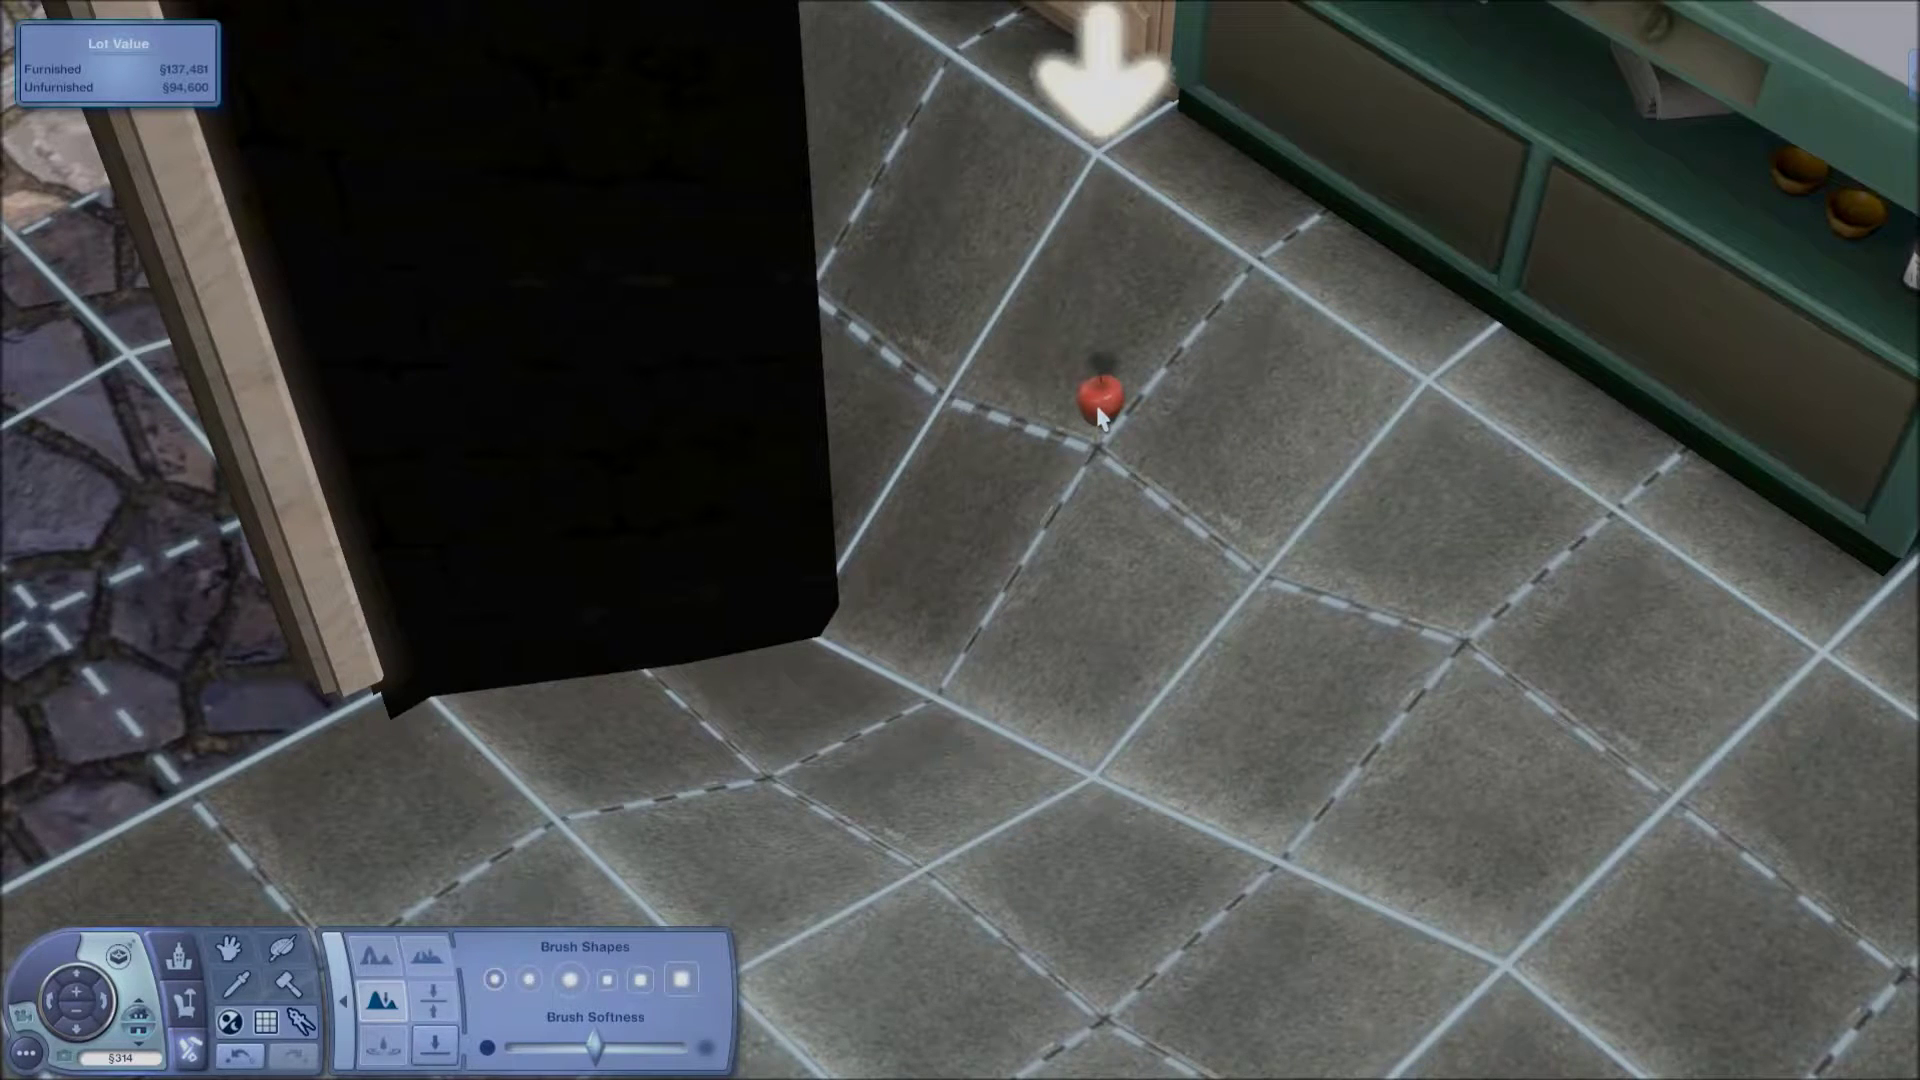
Step: Enable 'moveobjects on', then pick up the apple and sell it
click(288, 985)
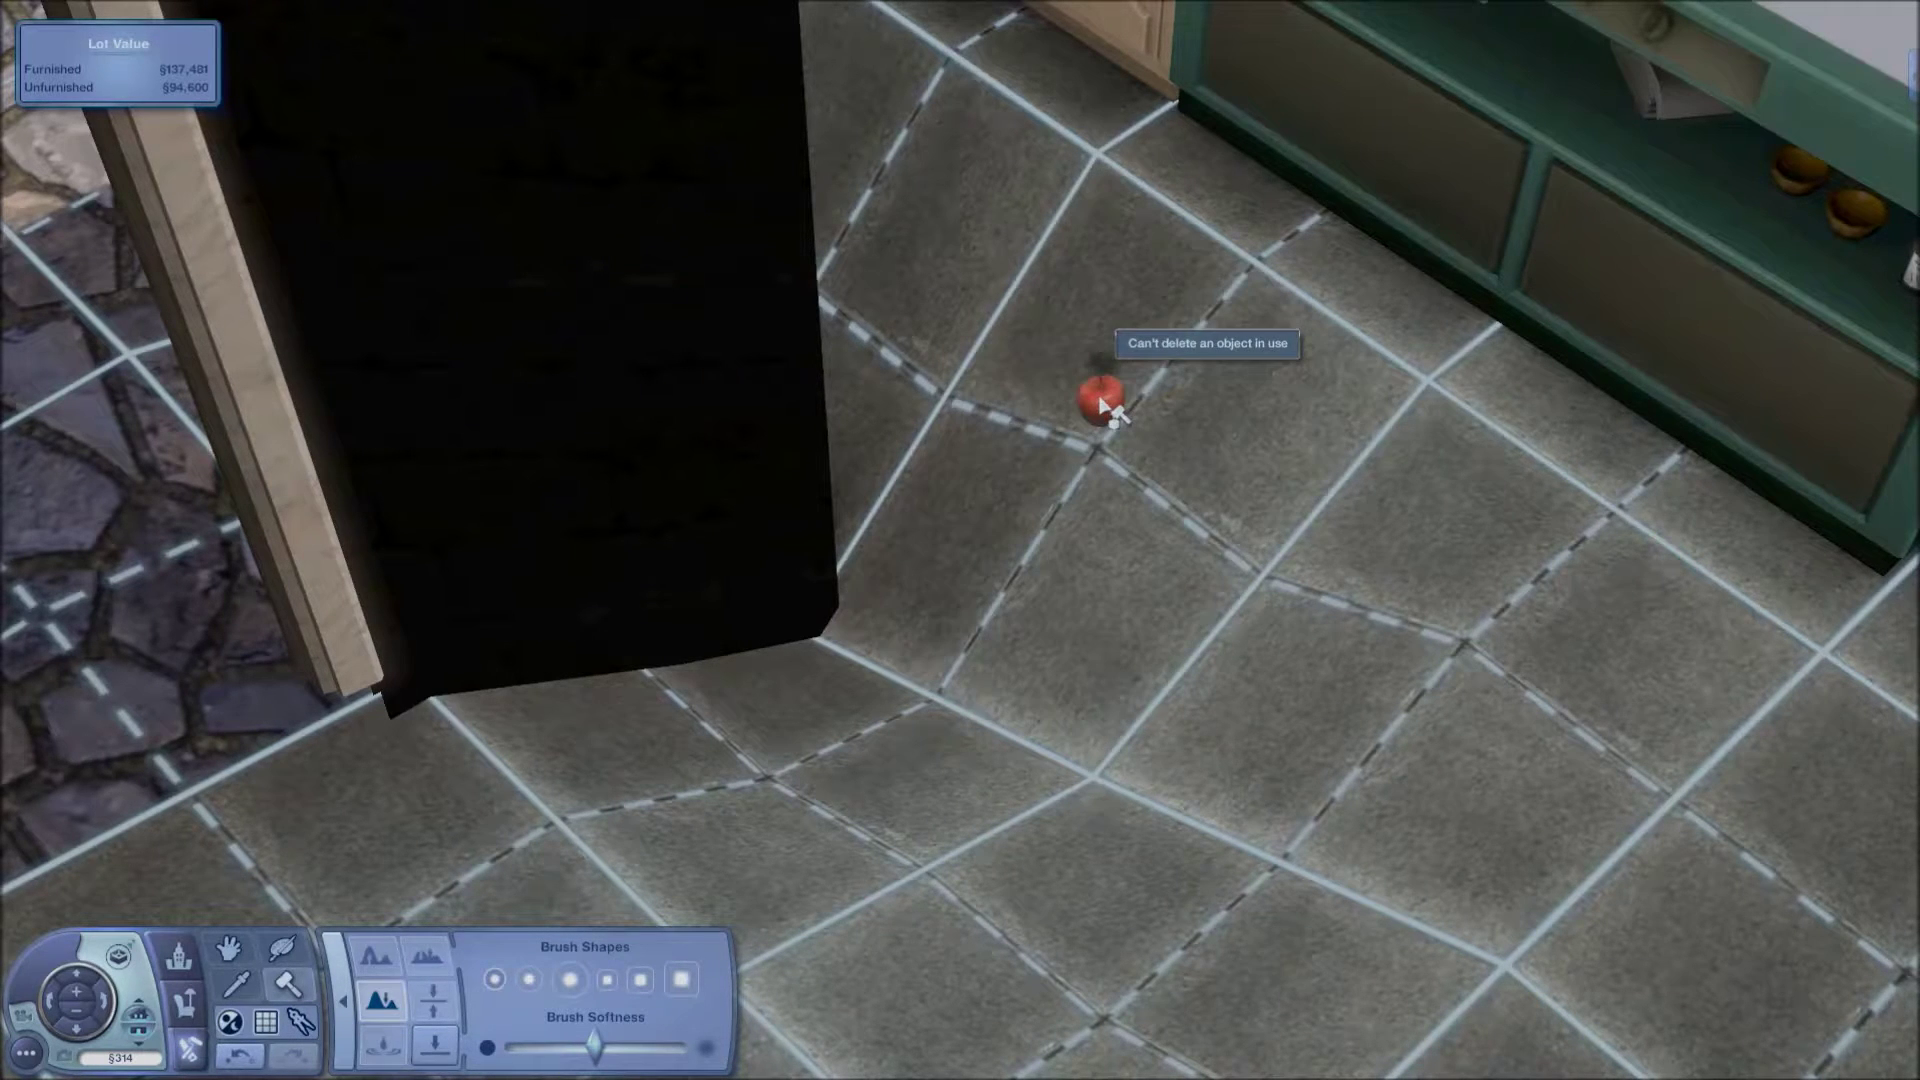
click(1103, 404)
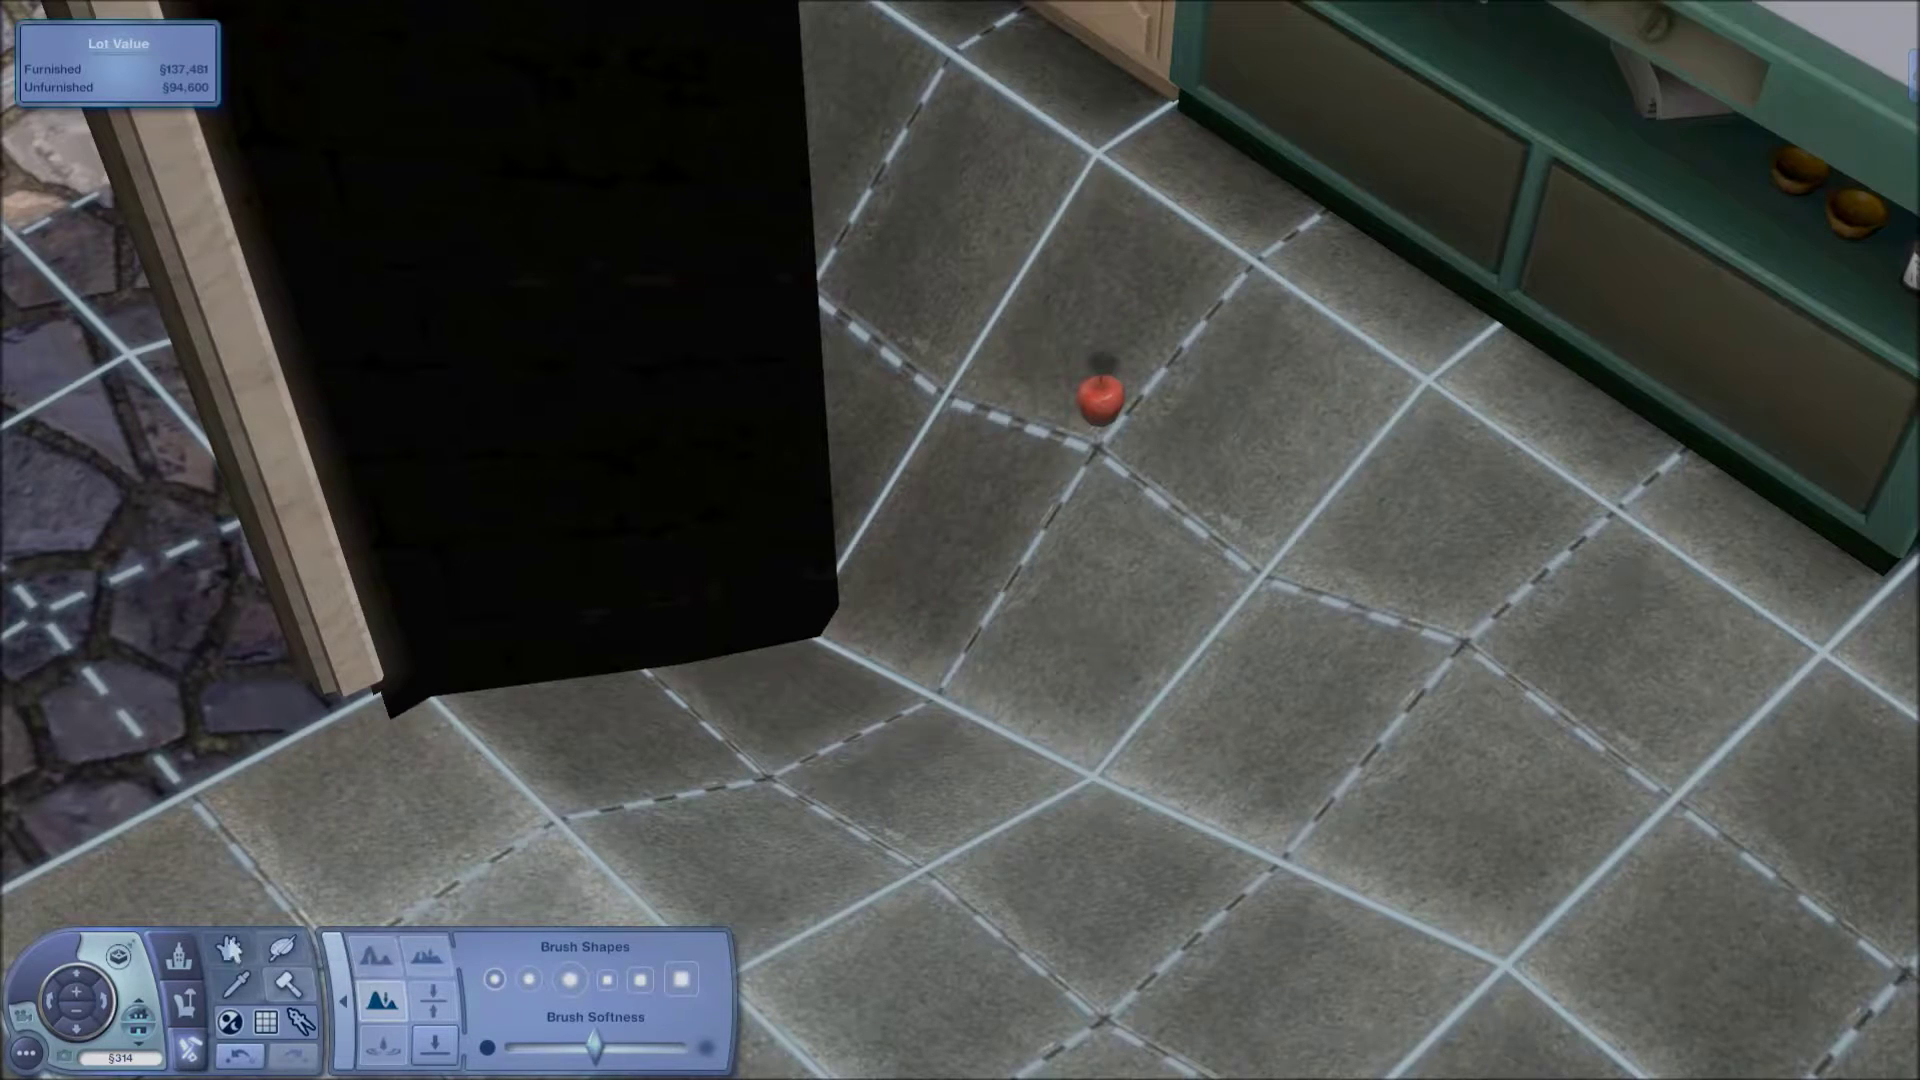
click(1104, 402)
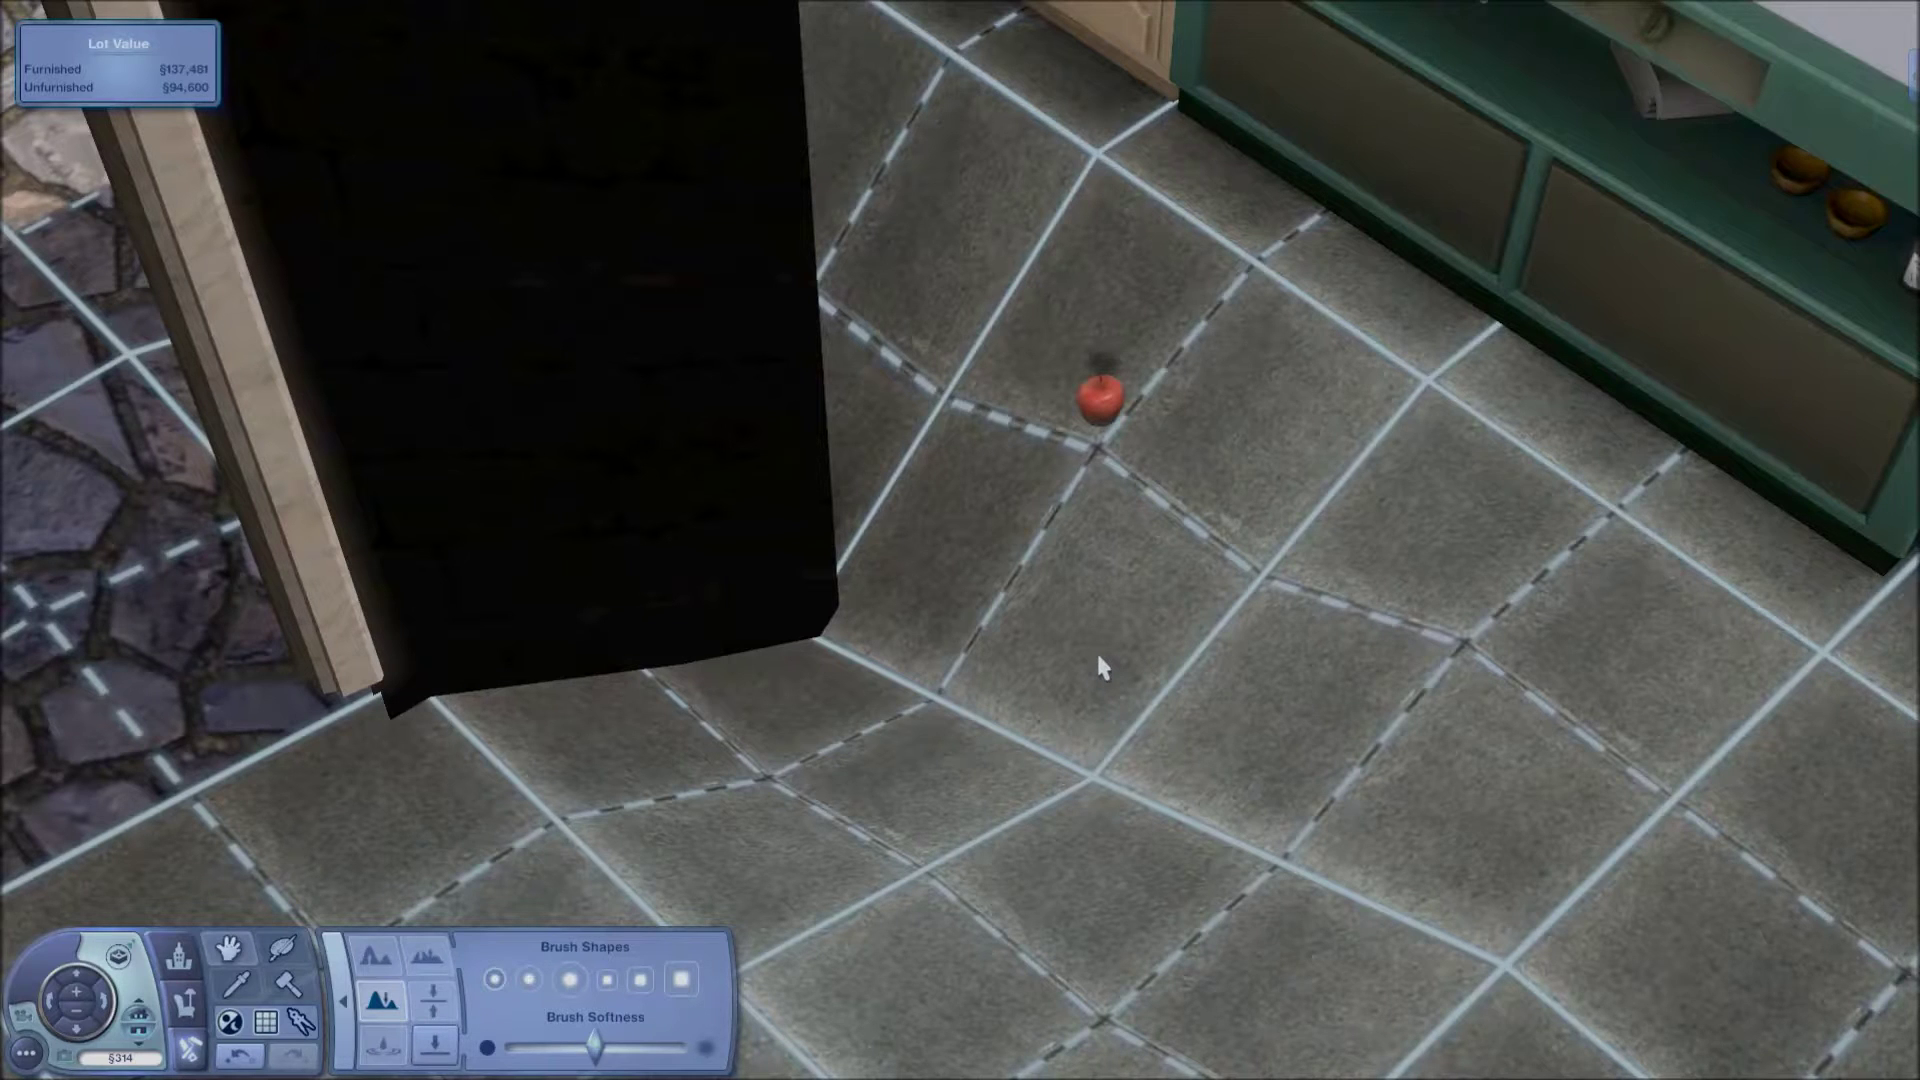
text(m)
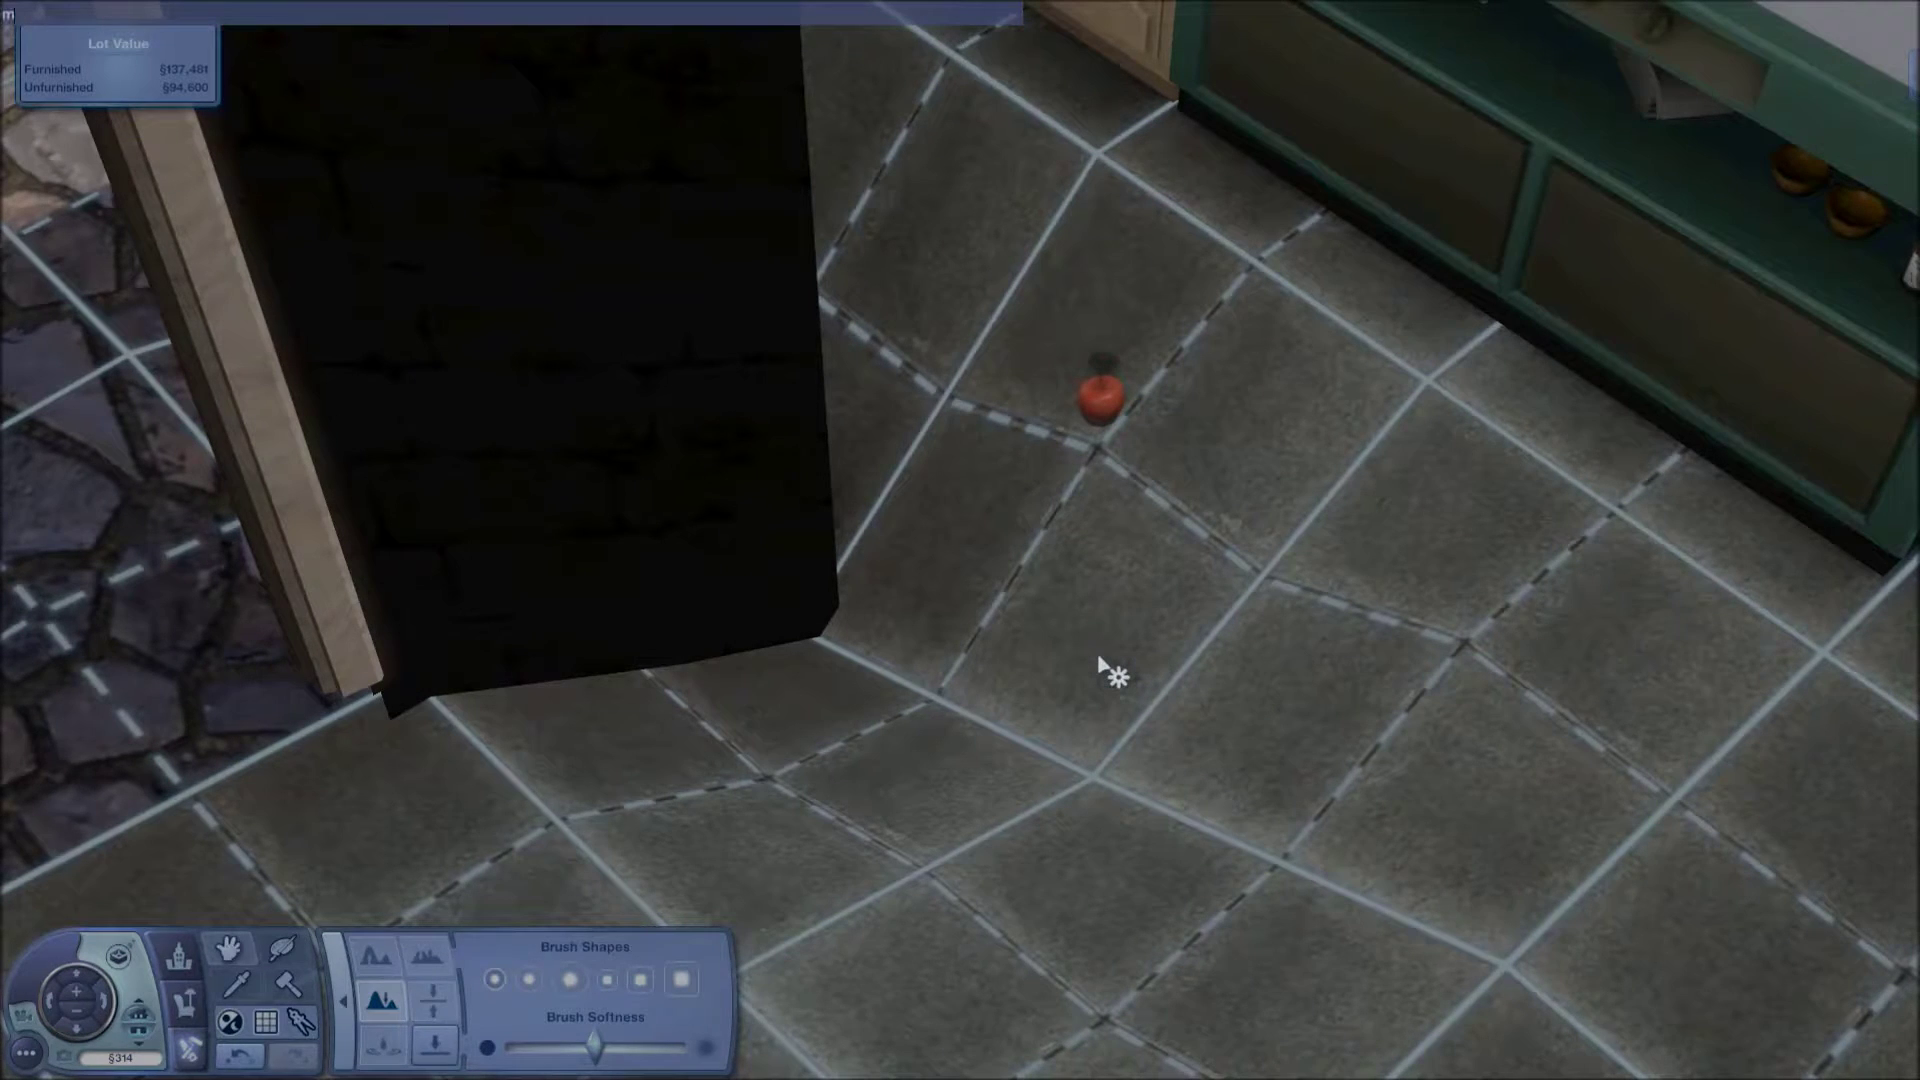
text(oveobjects on)
key(Return)
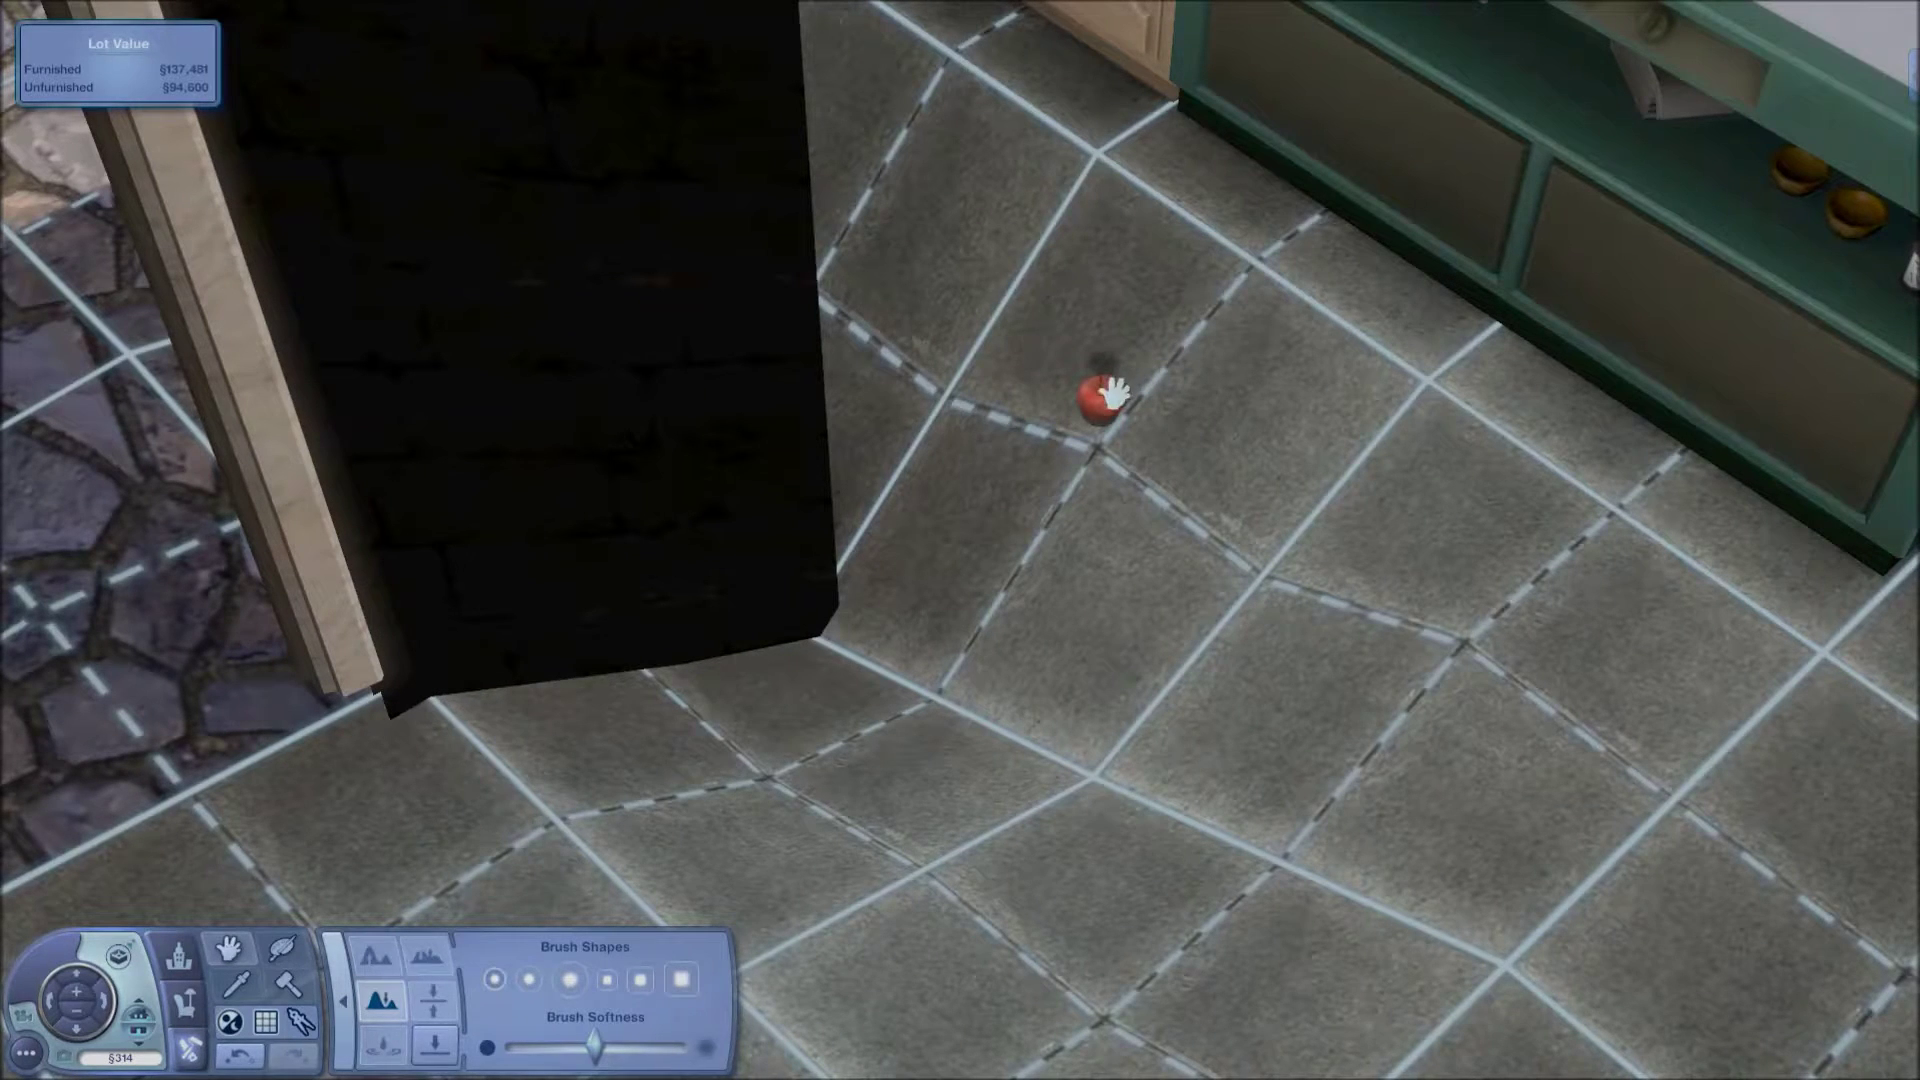
click(1108, 395)
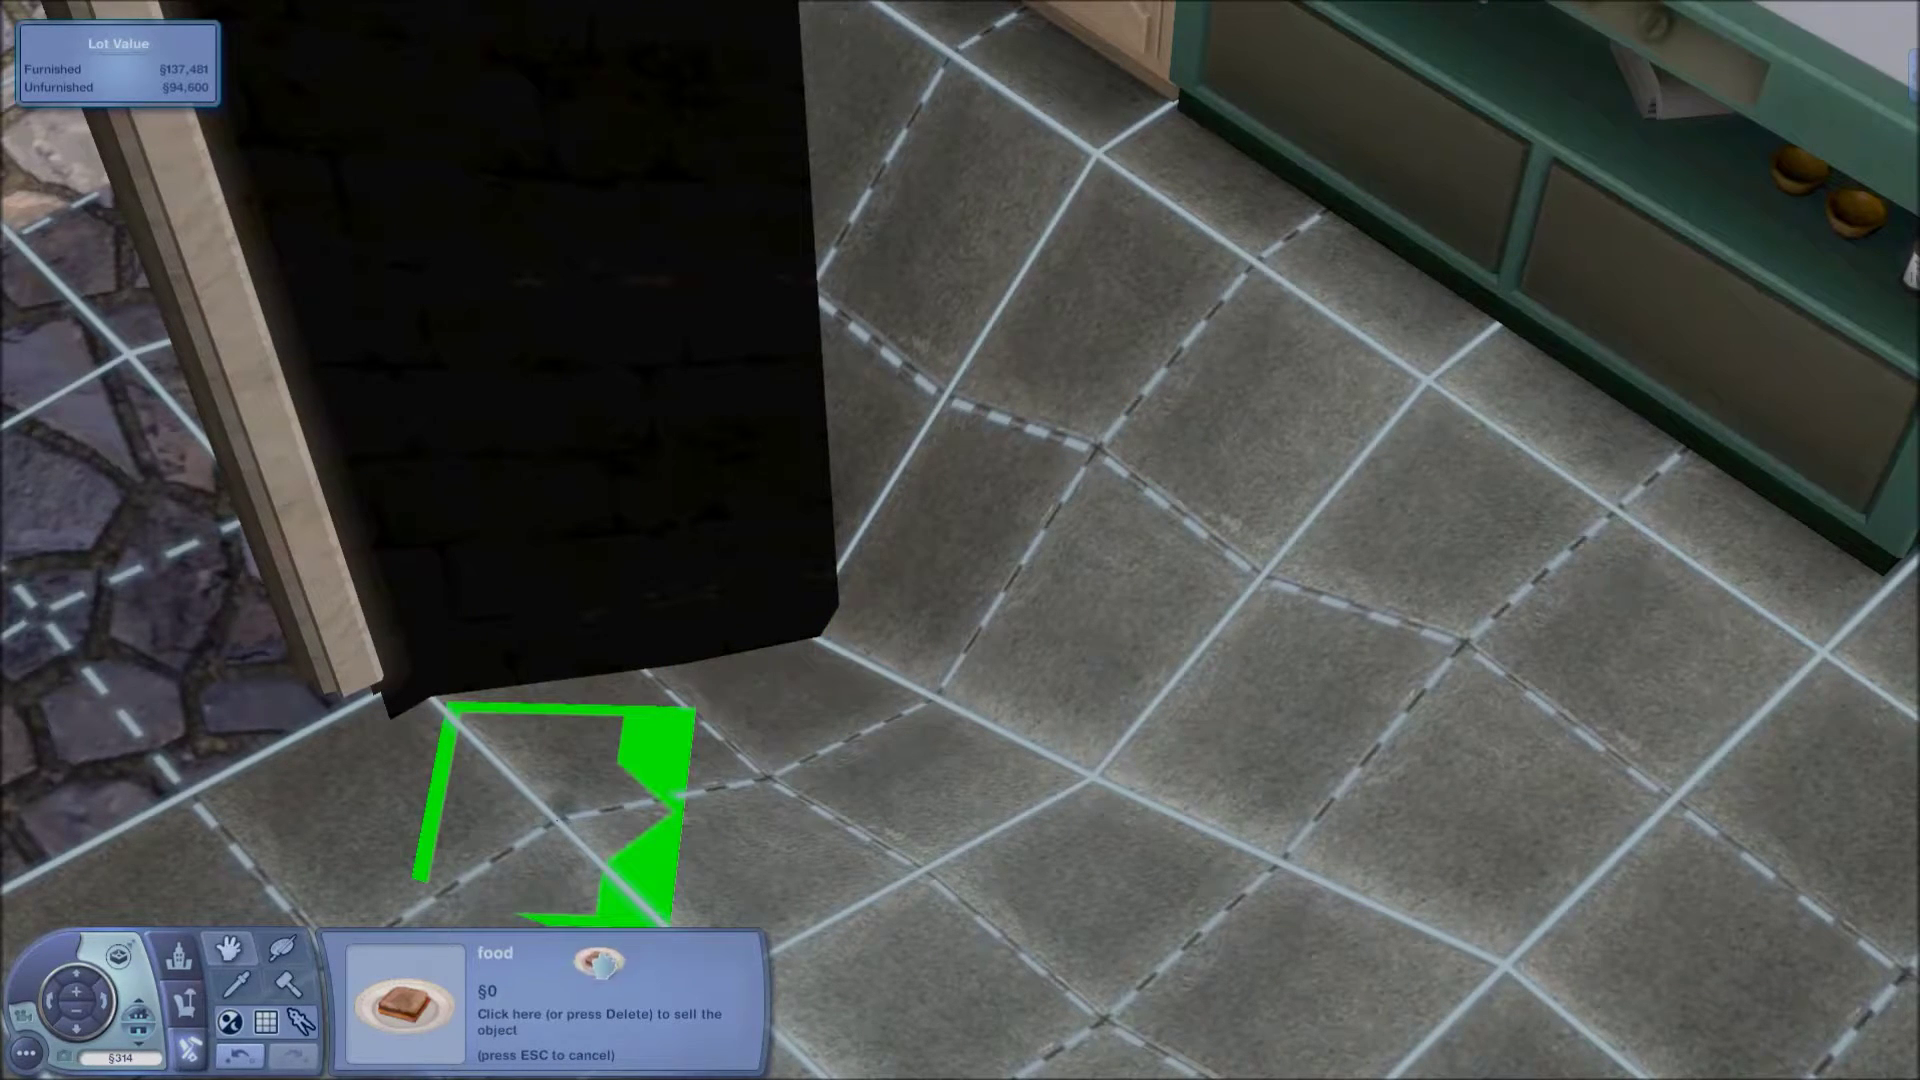
click(570, 1002)
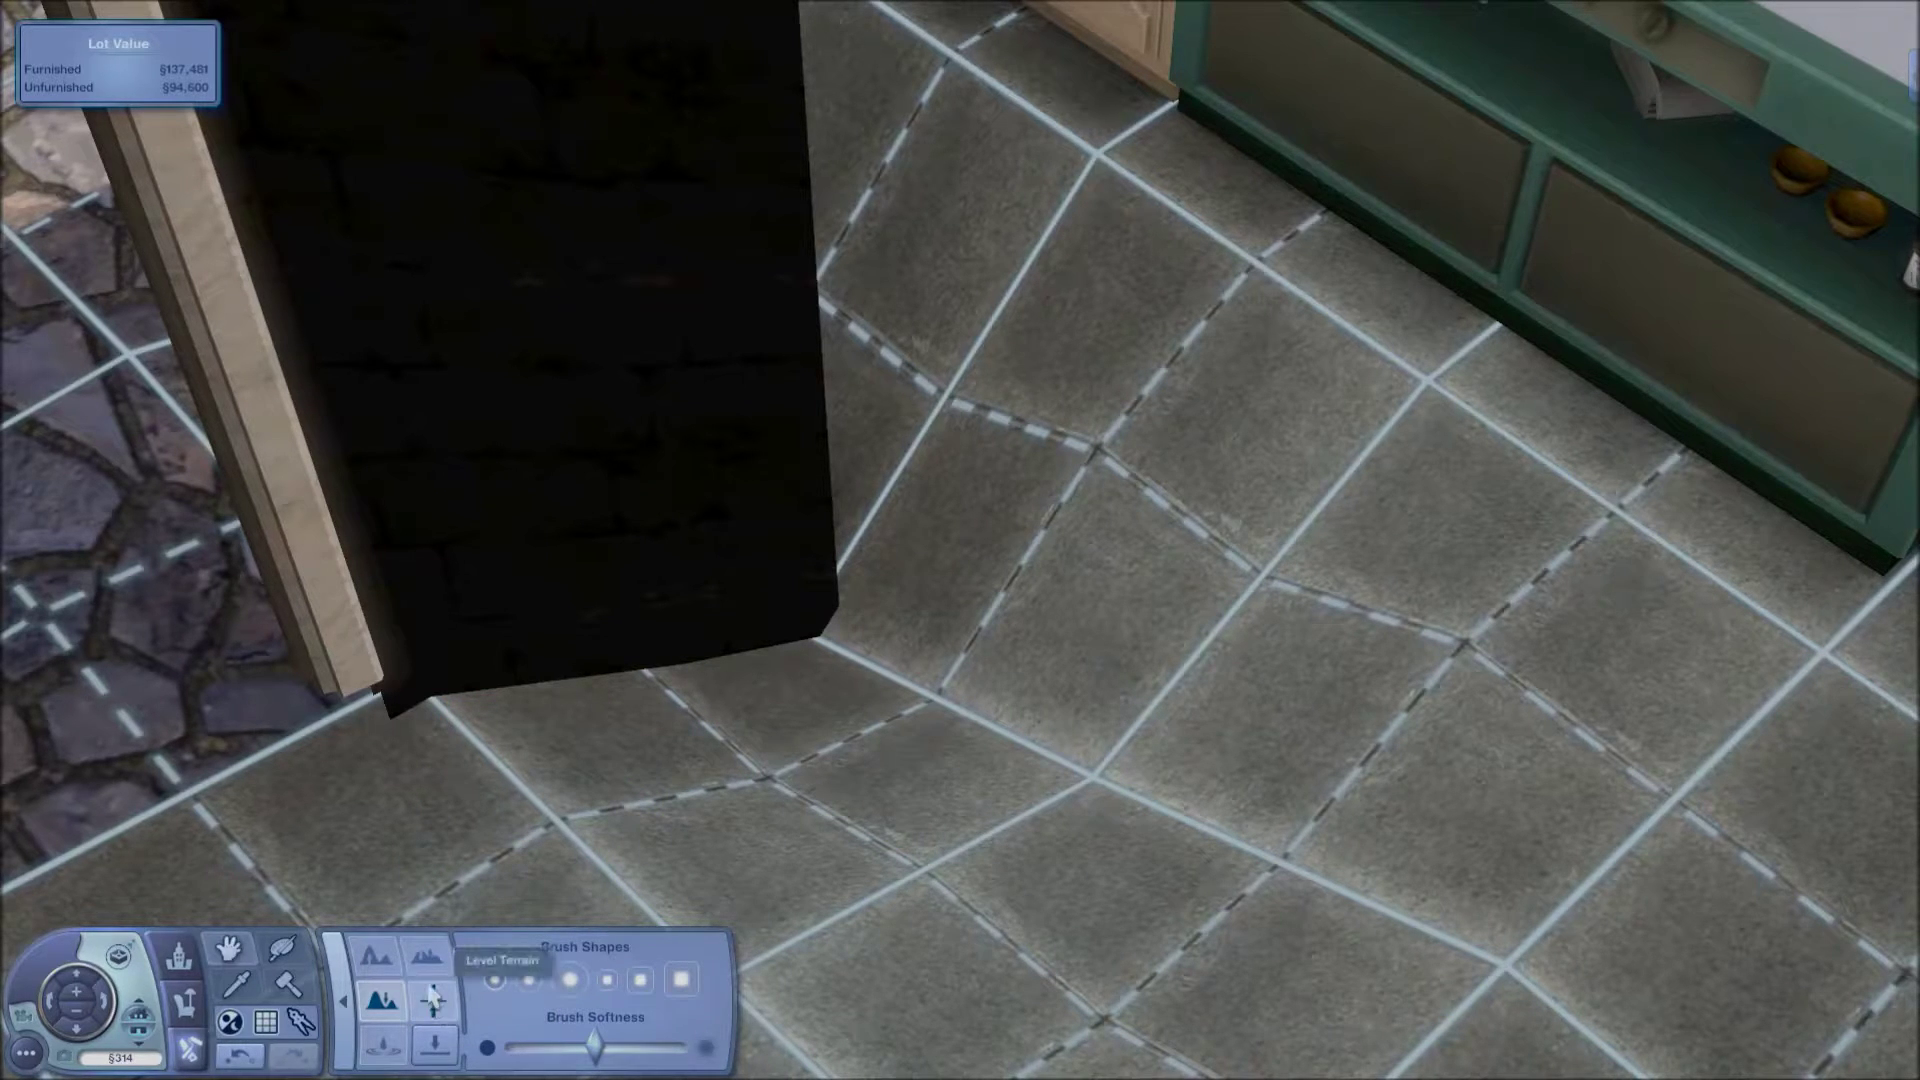
Step: Level the sunken and warped kitchen floor tiles beside the wall flat
click(433, 1000)
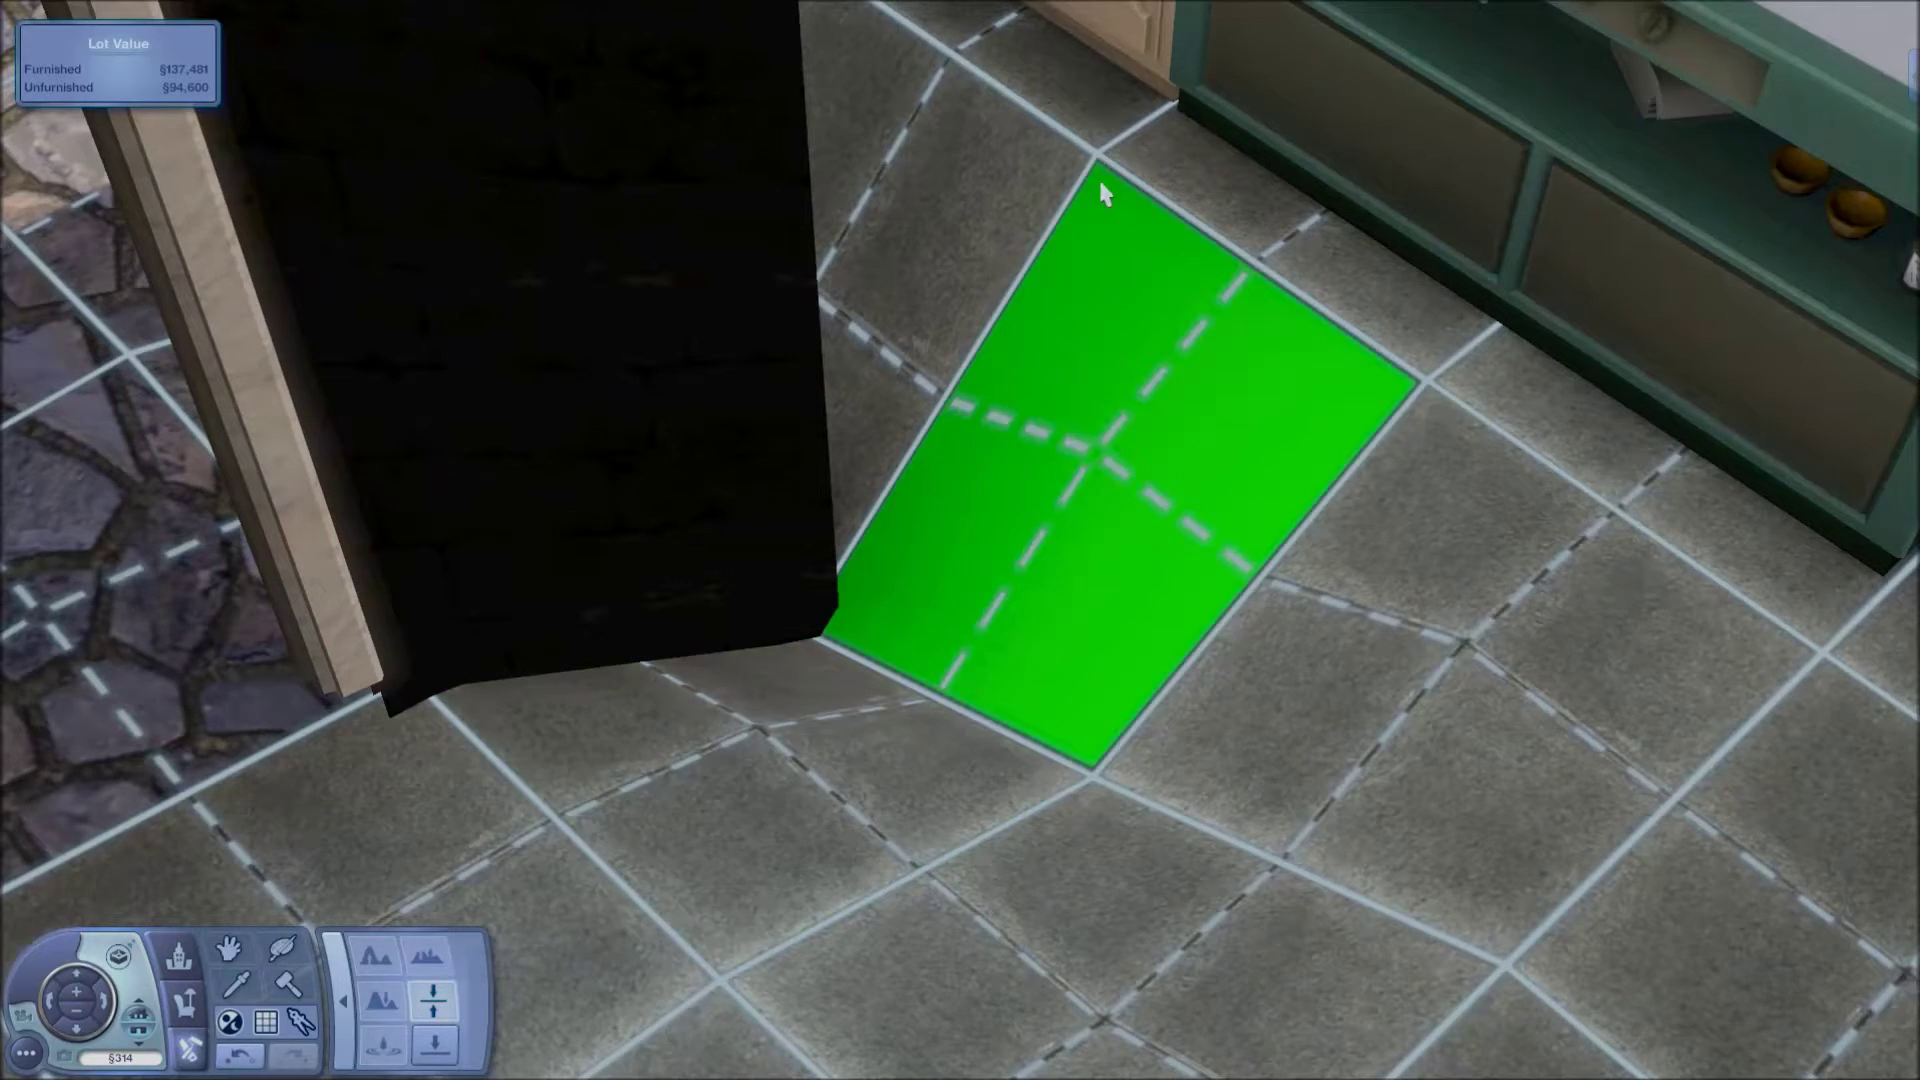
mouse_move(1779, 904)
mouse_down()
mouse_move(1272, 517)
mouse_move(718, 516)
mouse_move(476, 634)
mouse_move(258, 710)
mouse_move(238, 697)
mouse_up()
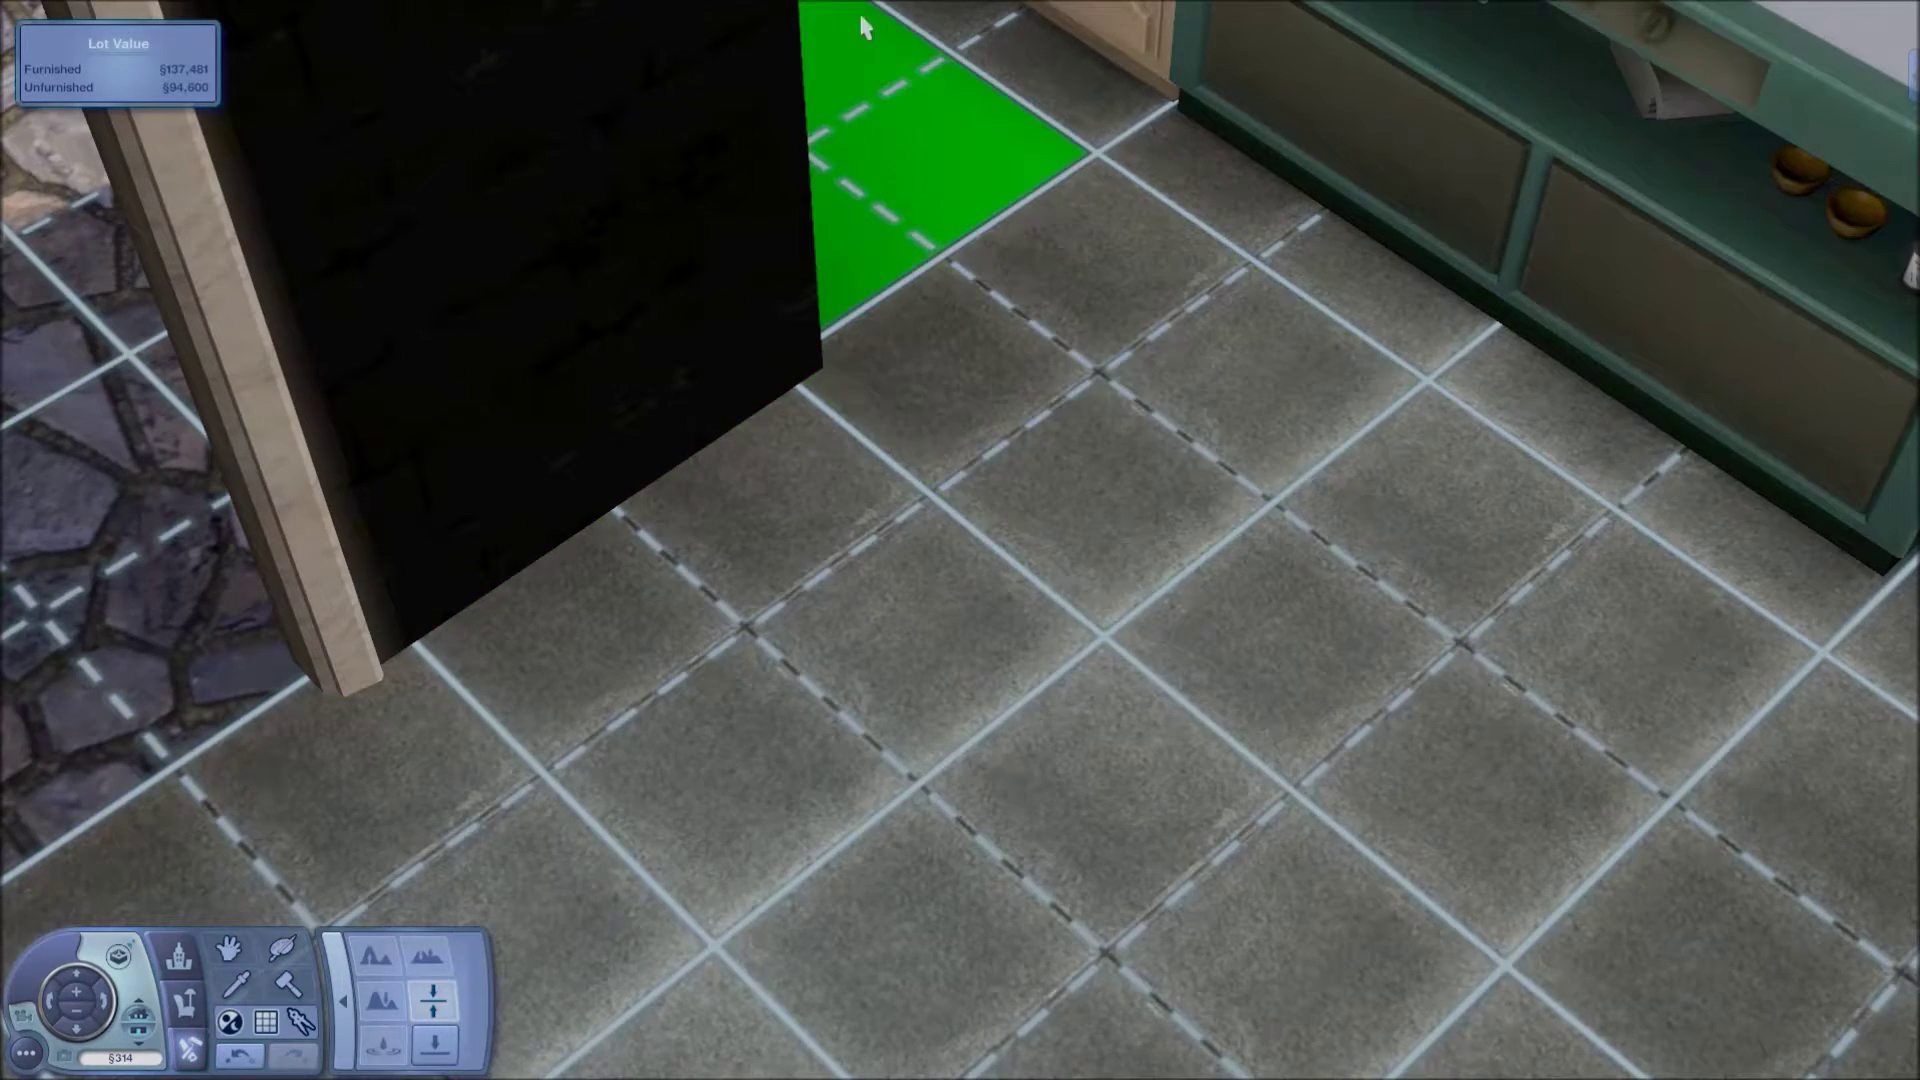
mouse_move(954, 8)
mouse_down()
mouse_move(1157, 364)
mouse_move(1168, 943)
mouse_up()
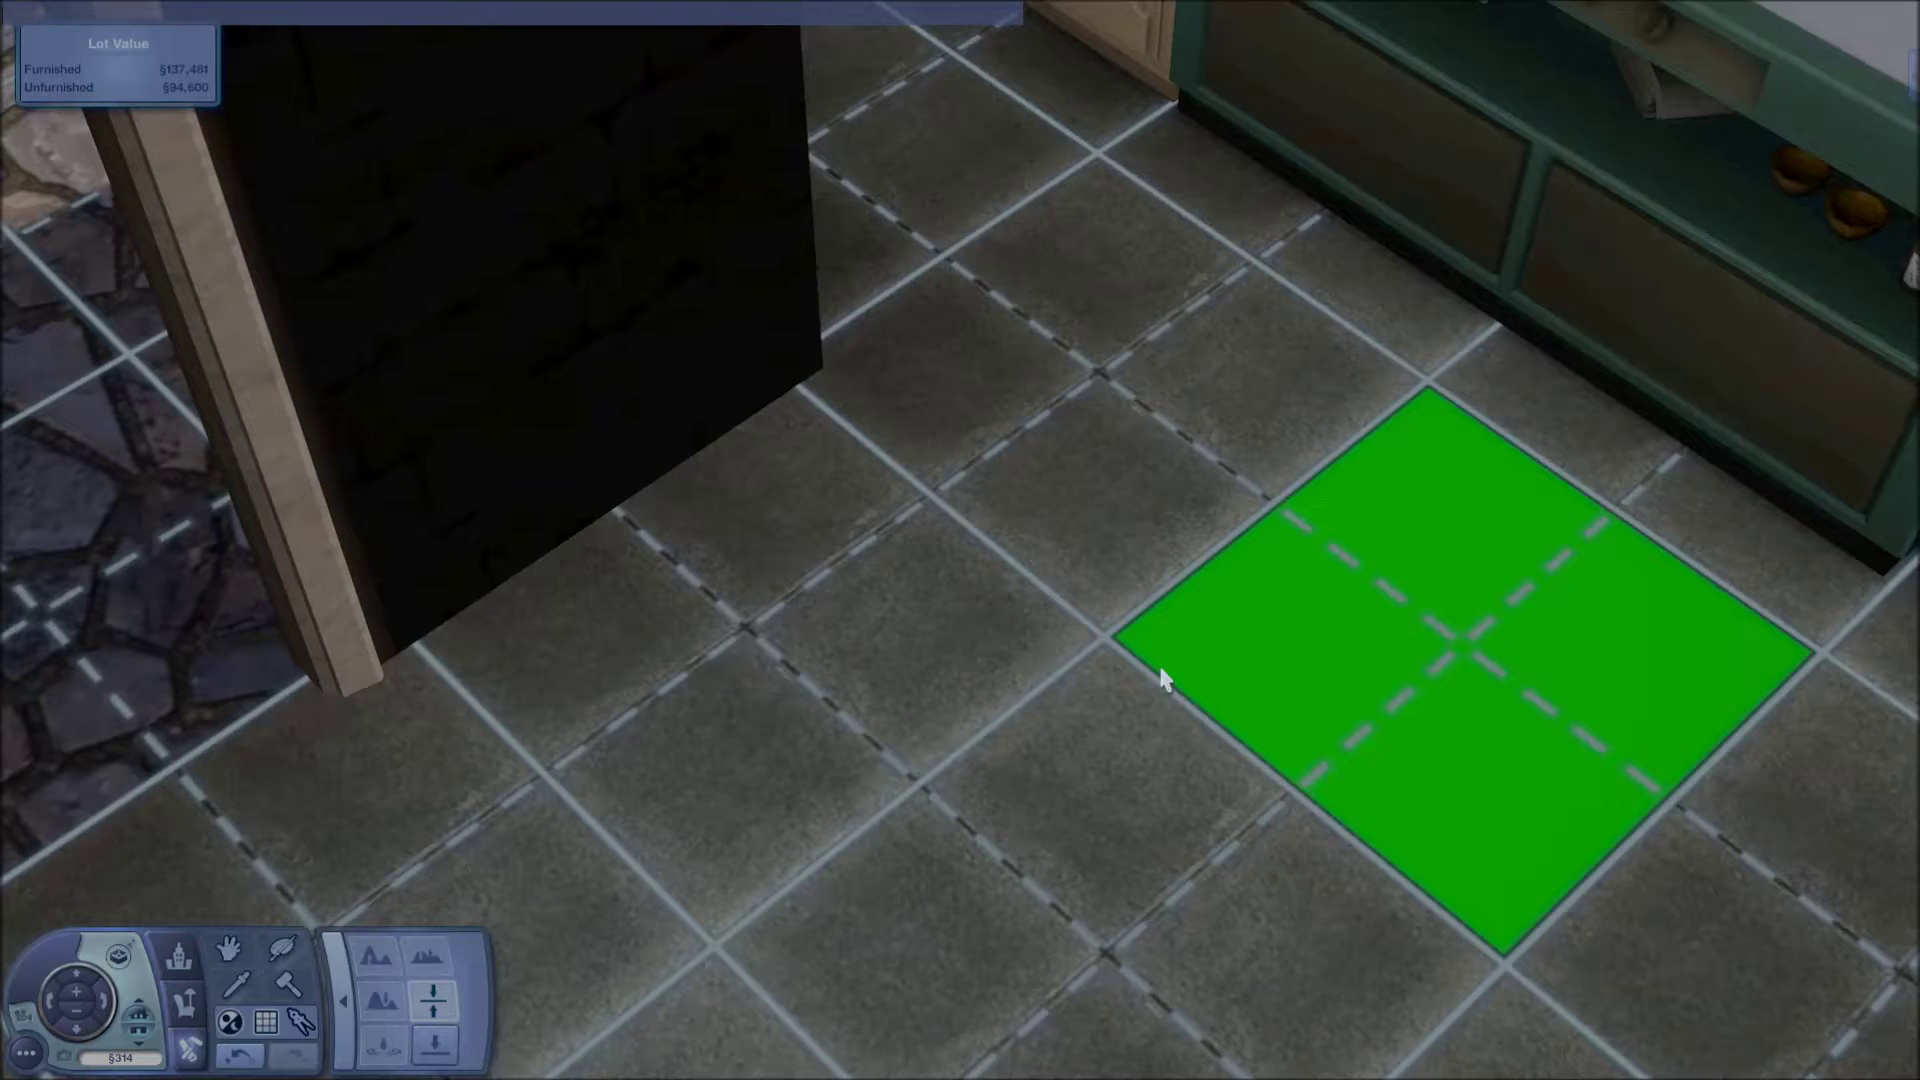
Step: Re-enter 'constrainfloorelevation false' and toggle 'moveobjects' in the cheat console
text(constrain)
text(flooreleva)
text(tion false)
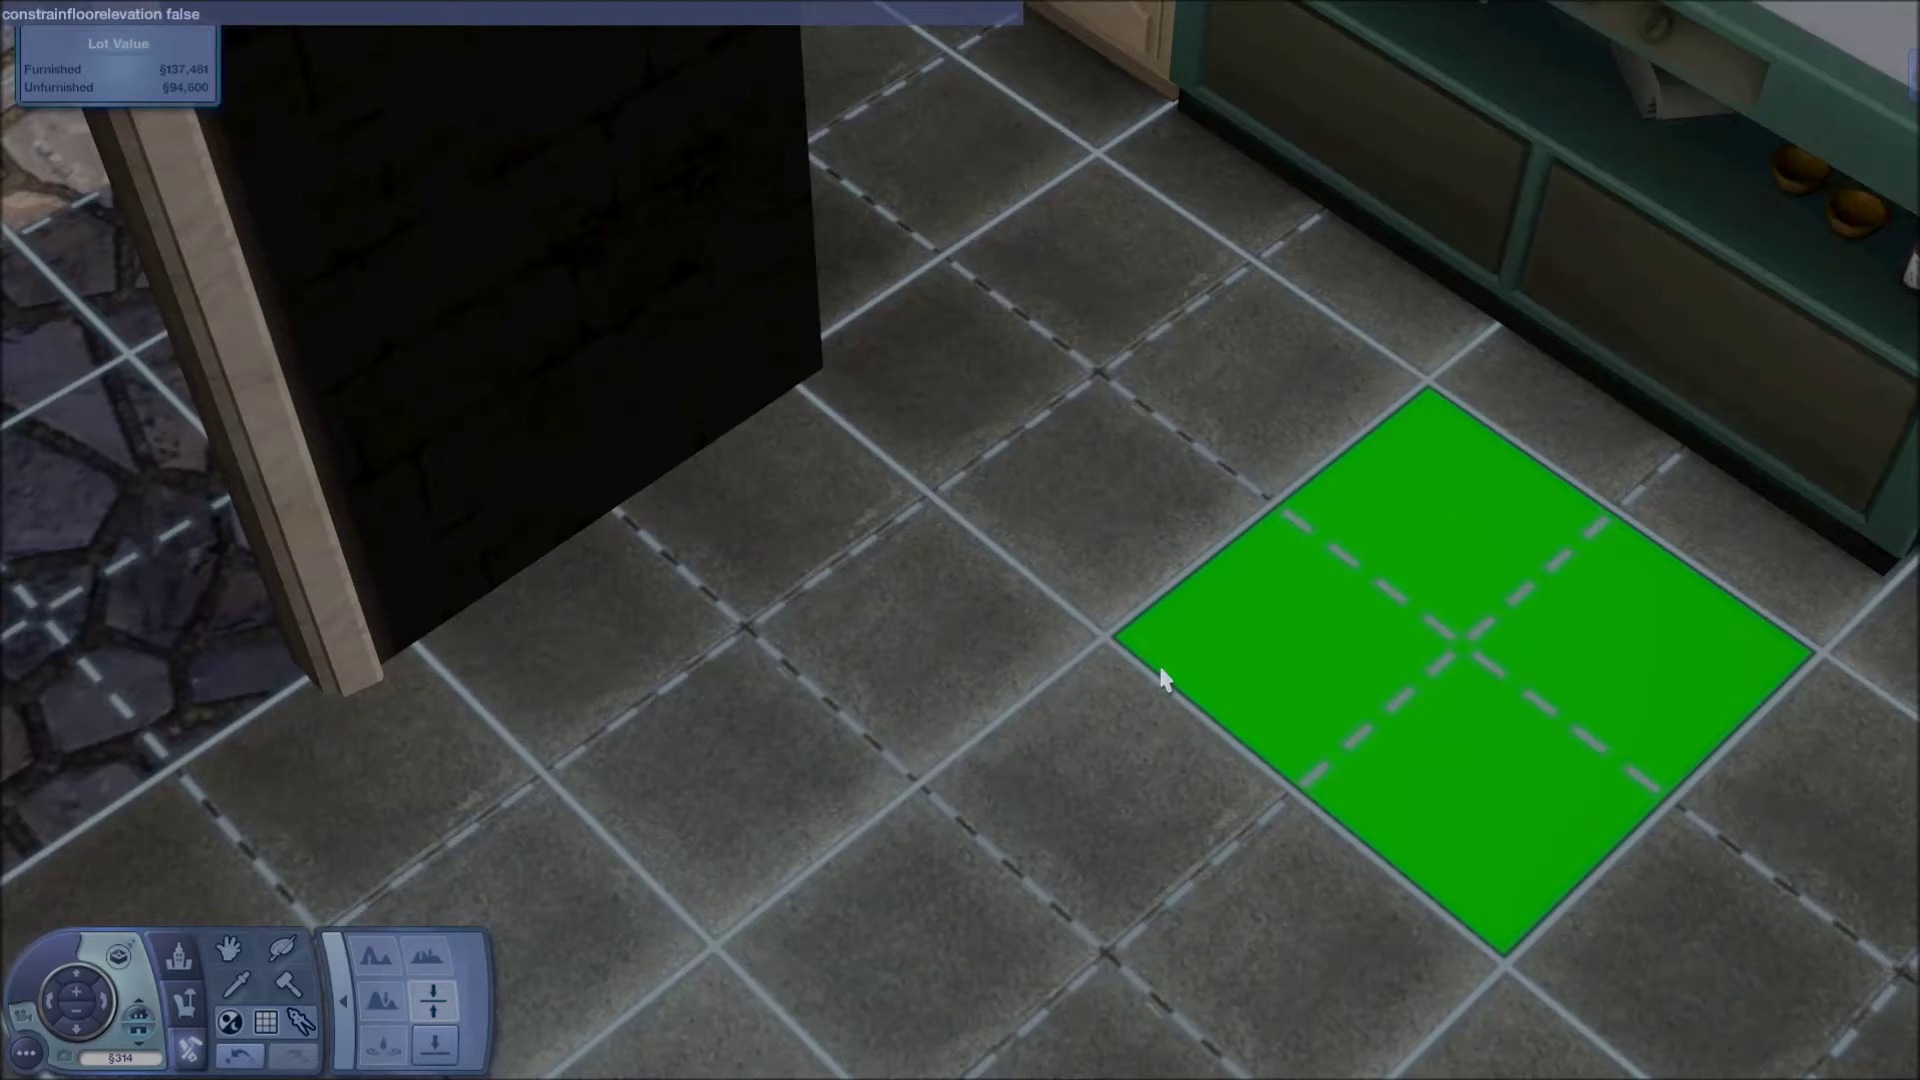
key(Return)
key(e)
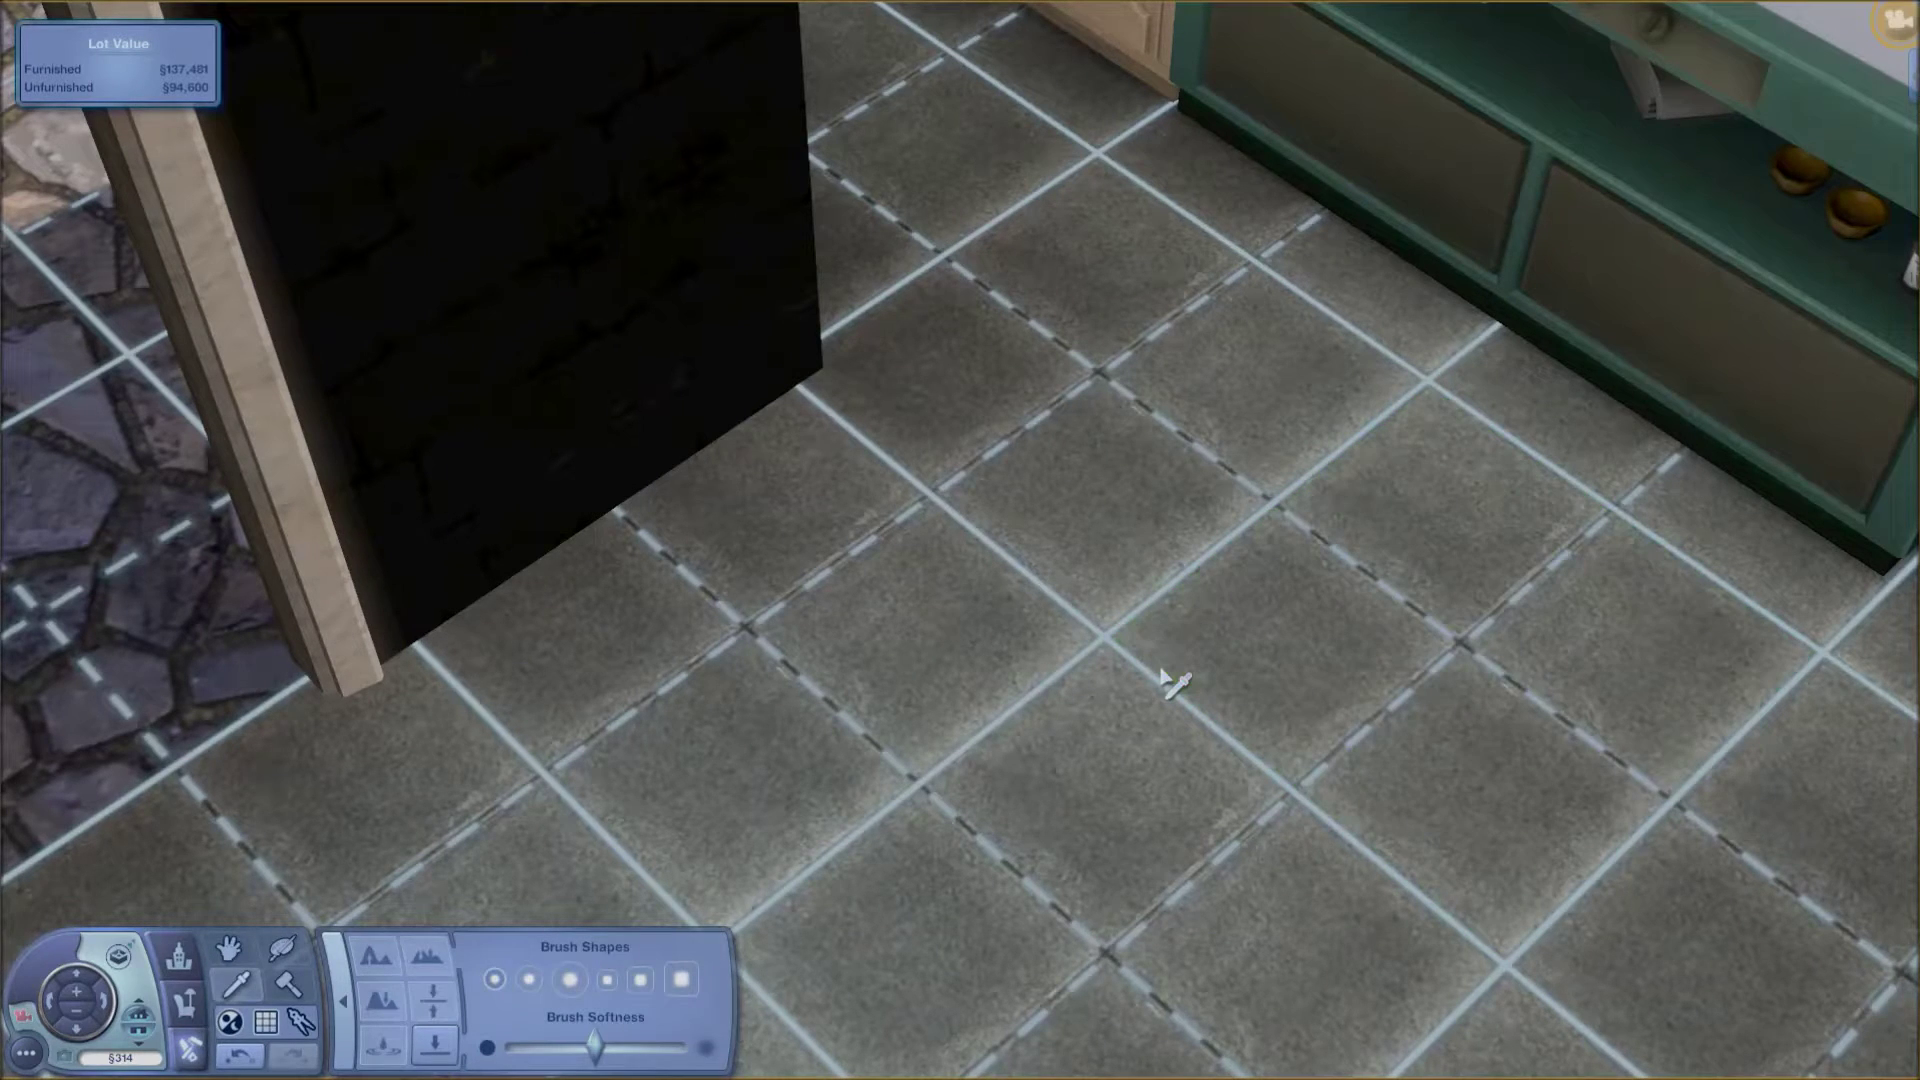
key(ctrl+shift+c)
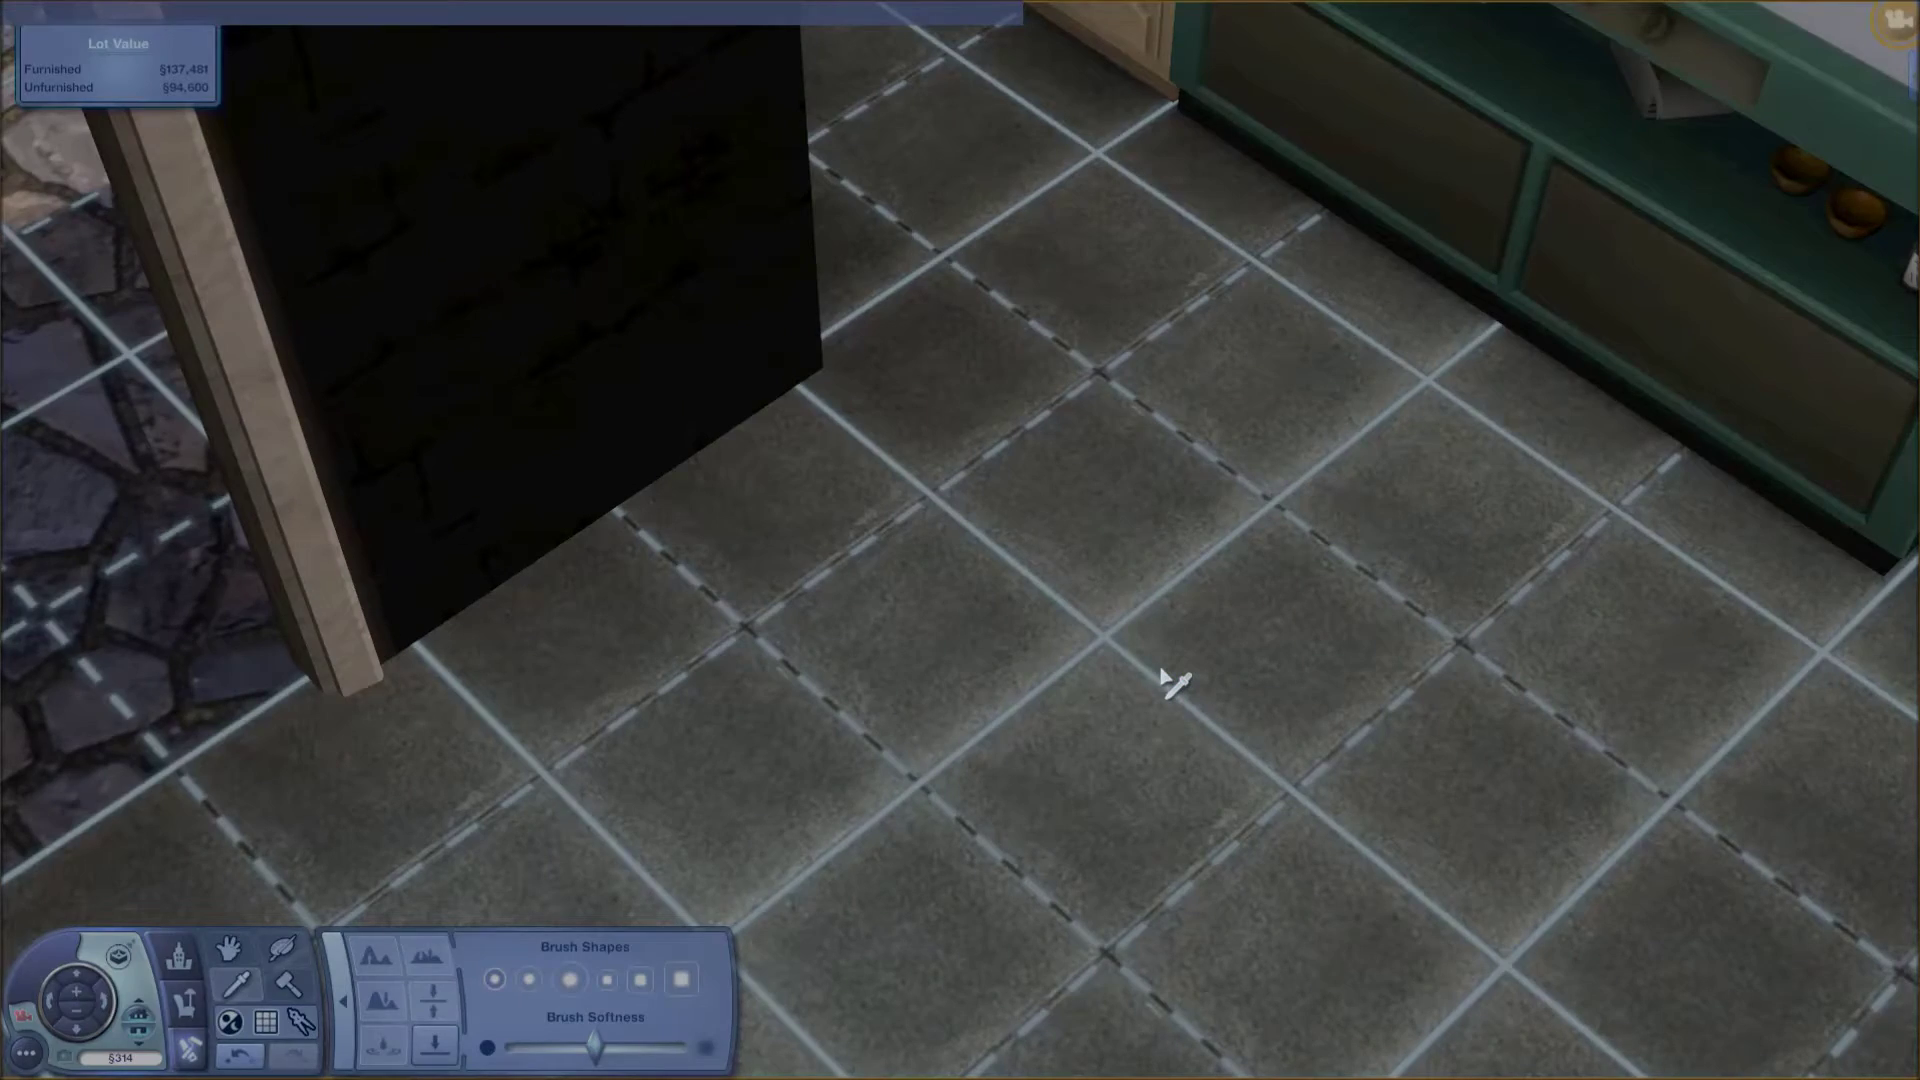
text(moveobjects)
key(Return)
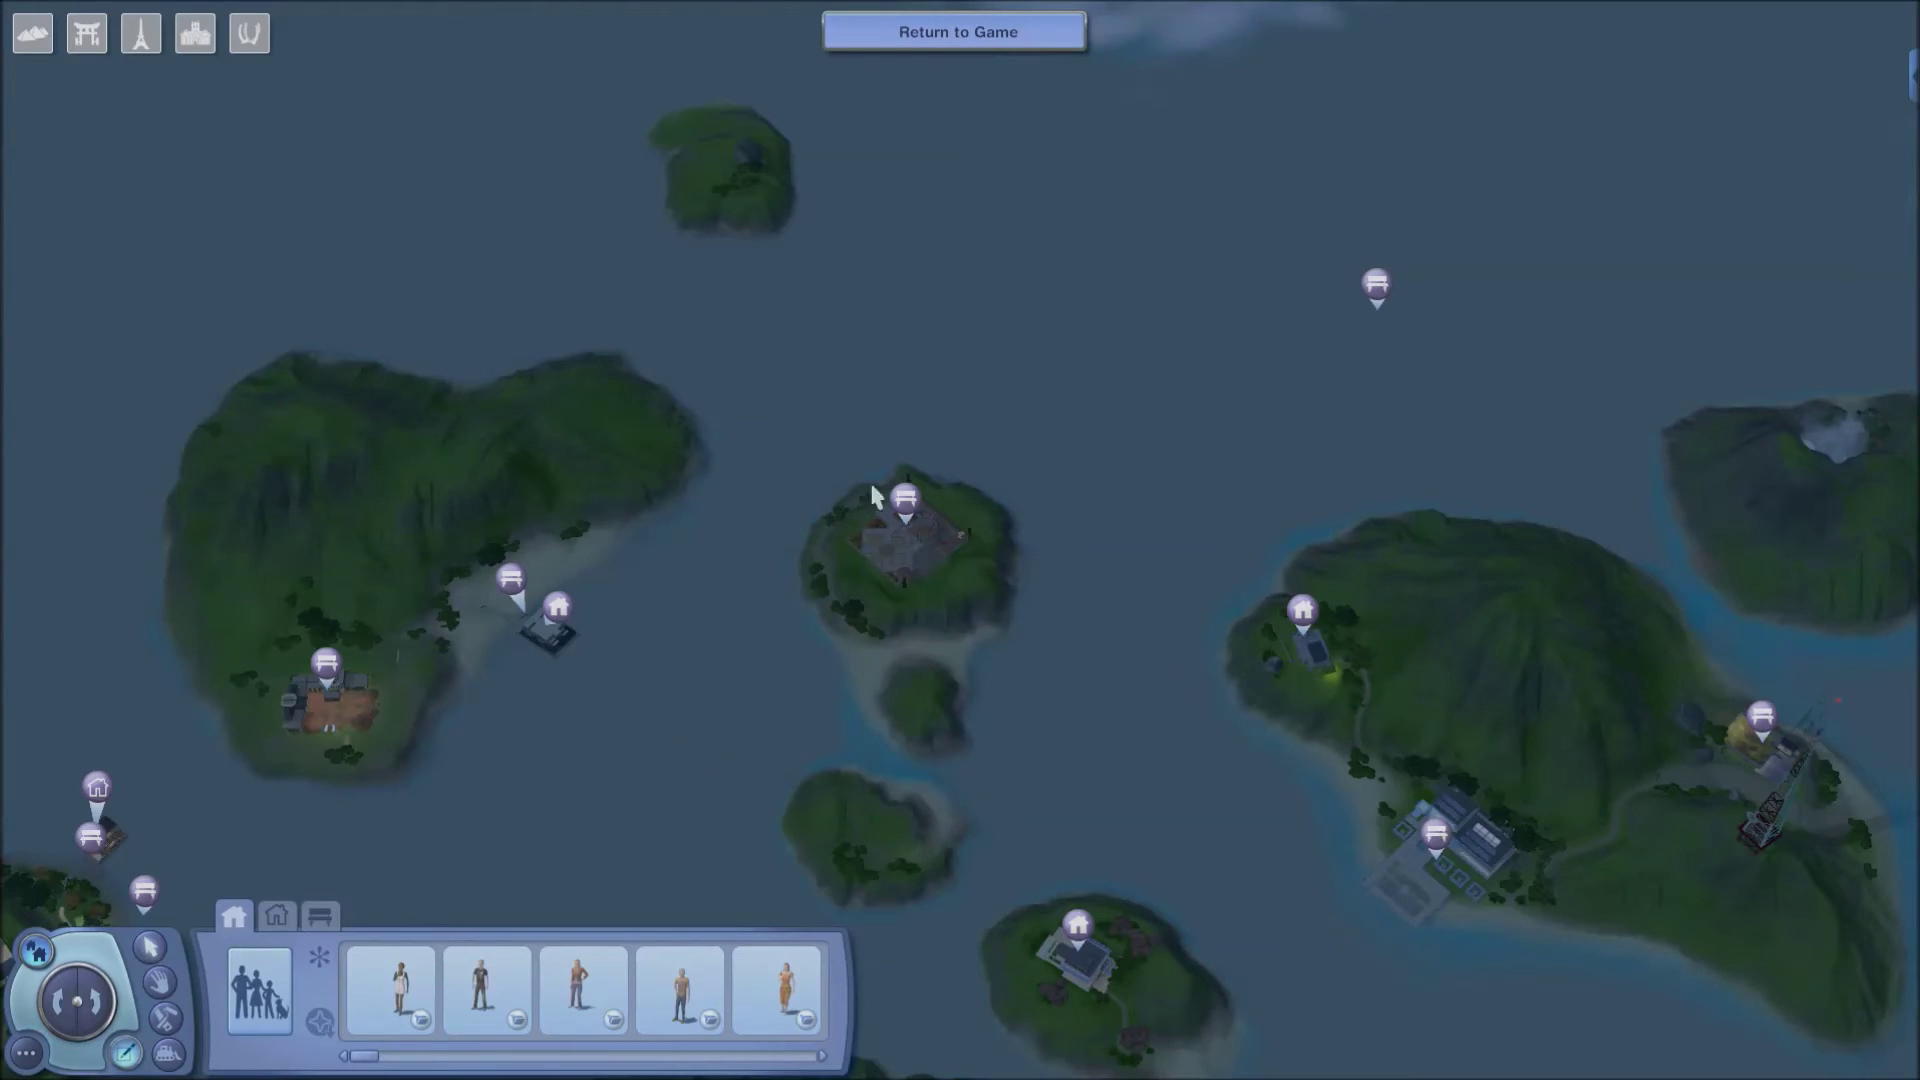
click(952, 40)
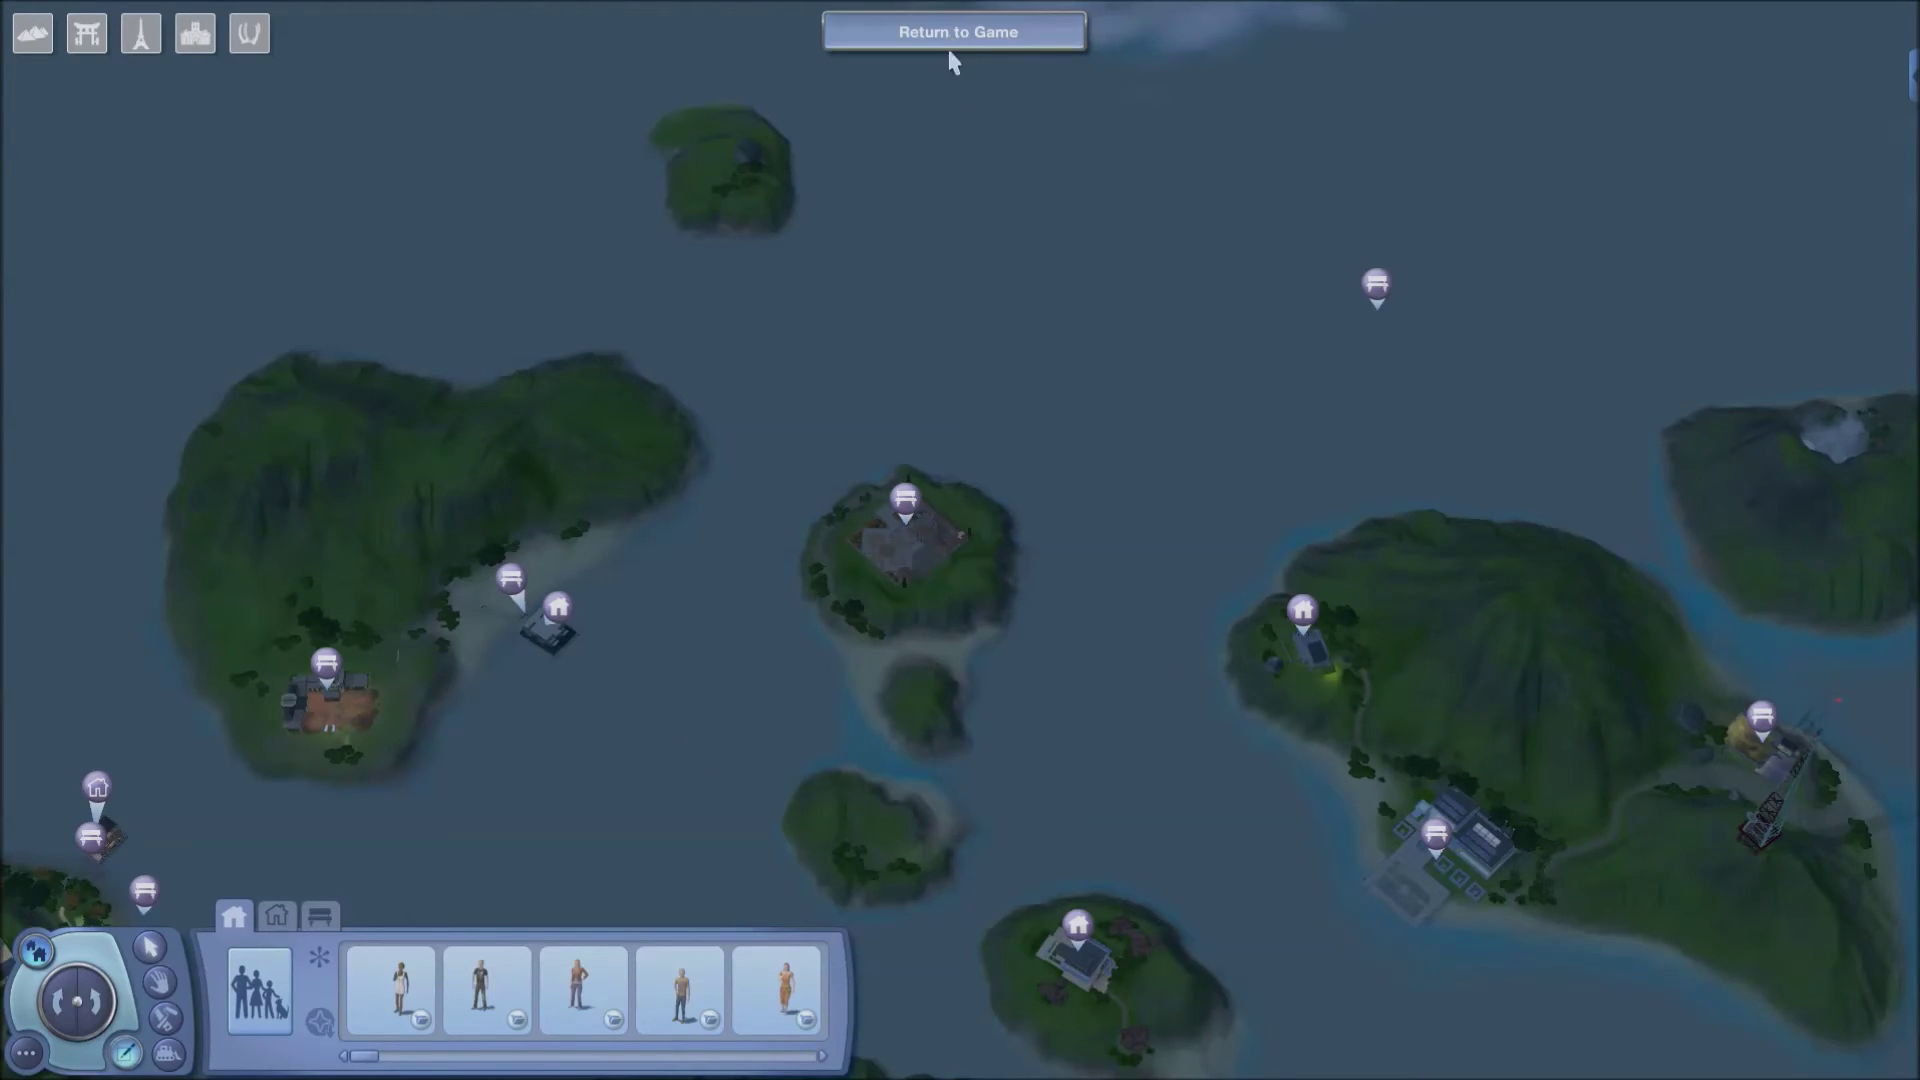
click(1005, 612)
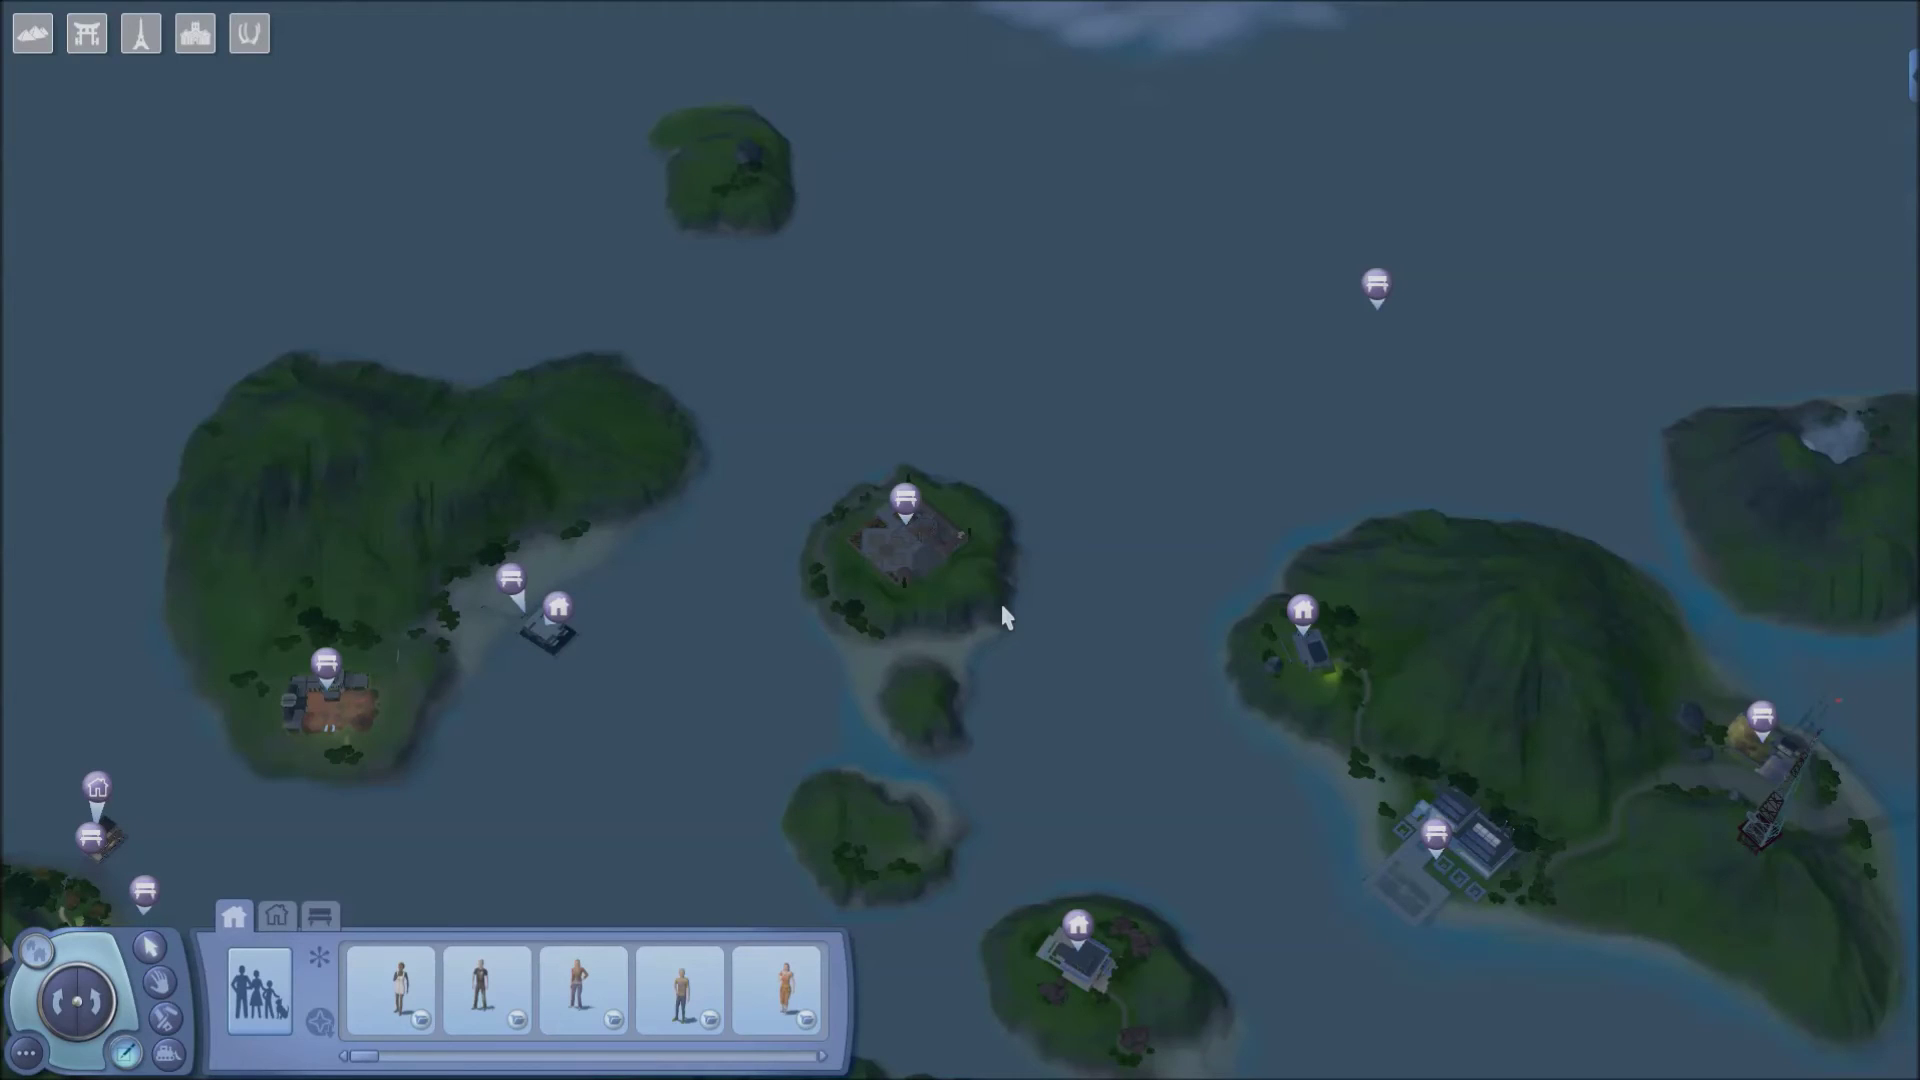